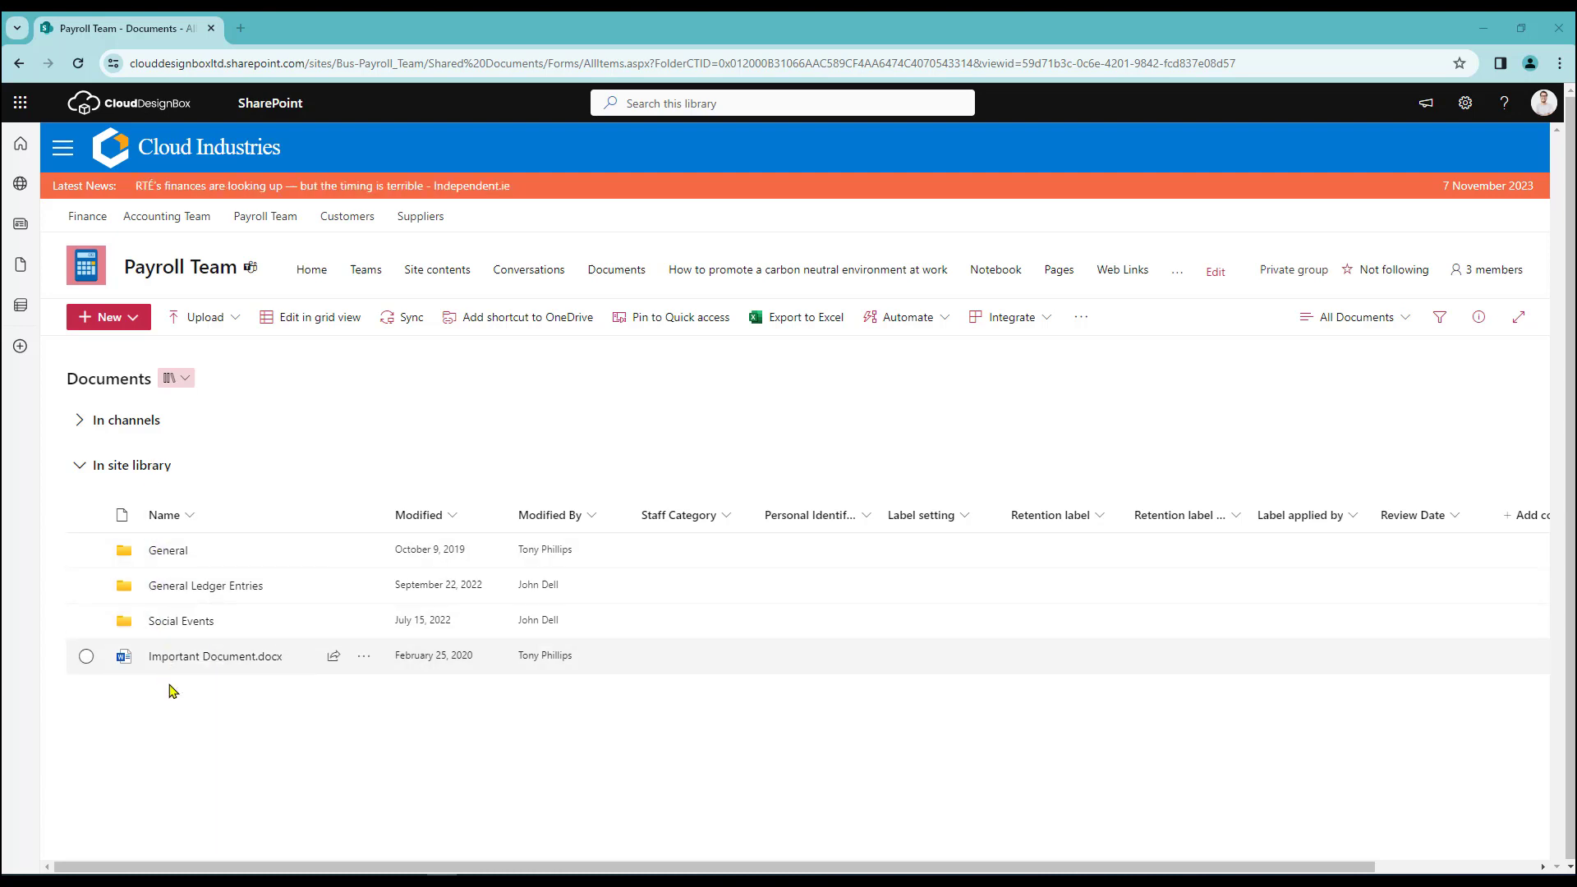
From the General folder, add a OneDrive shortcut to the Contracts - auto label example folder
click(165, 552)
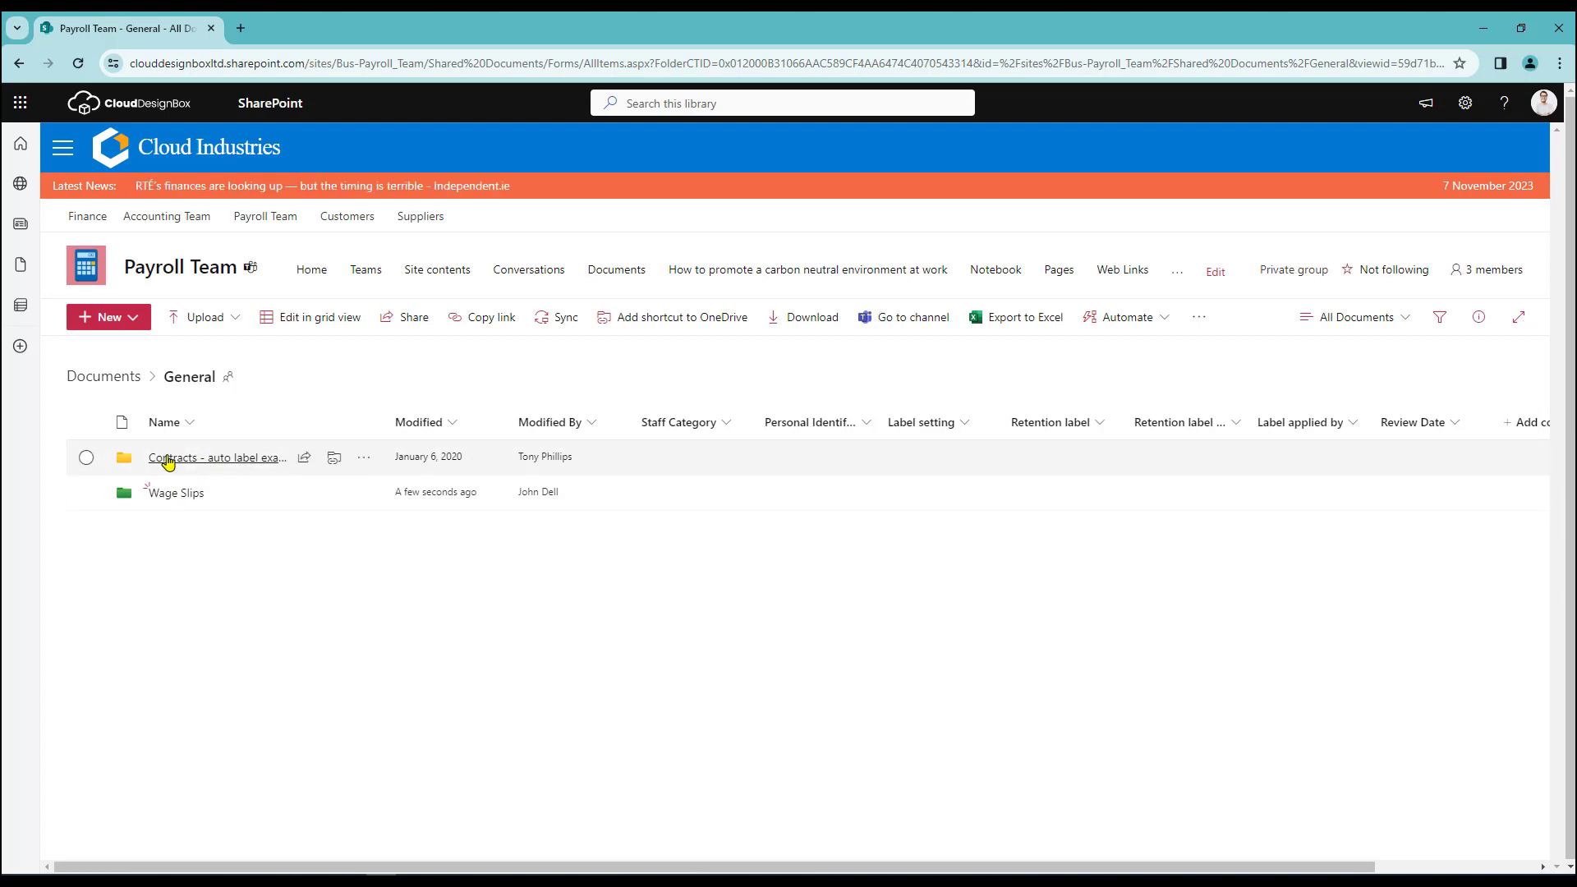
click(85, 460)
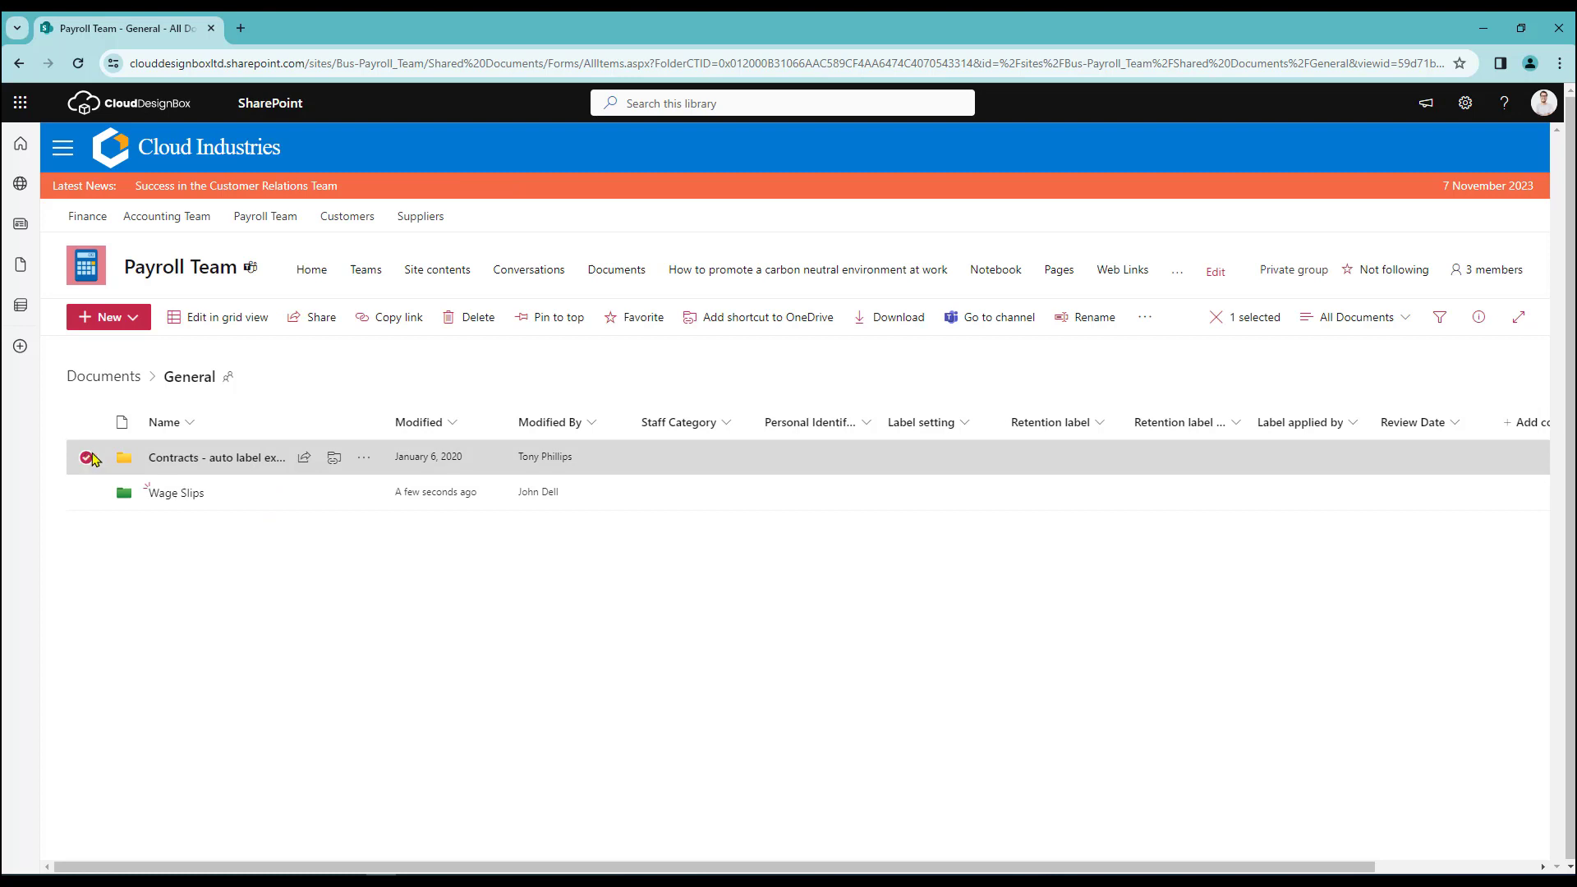
click(735, 327)
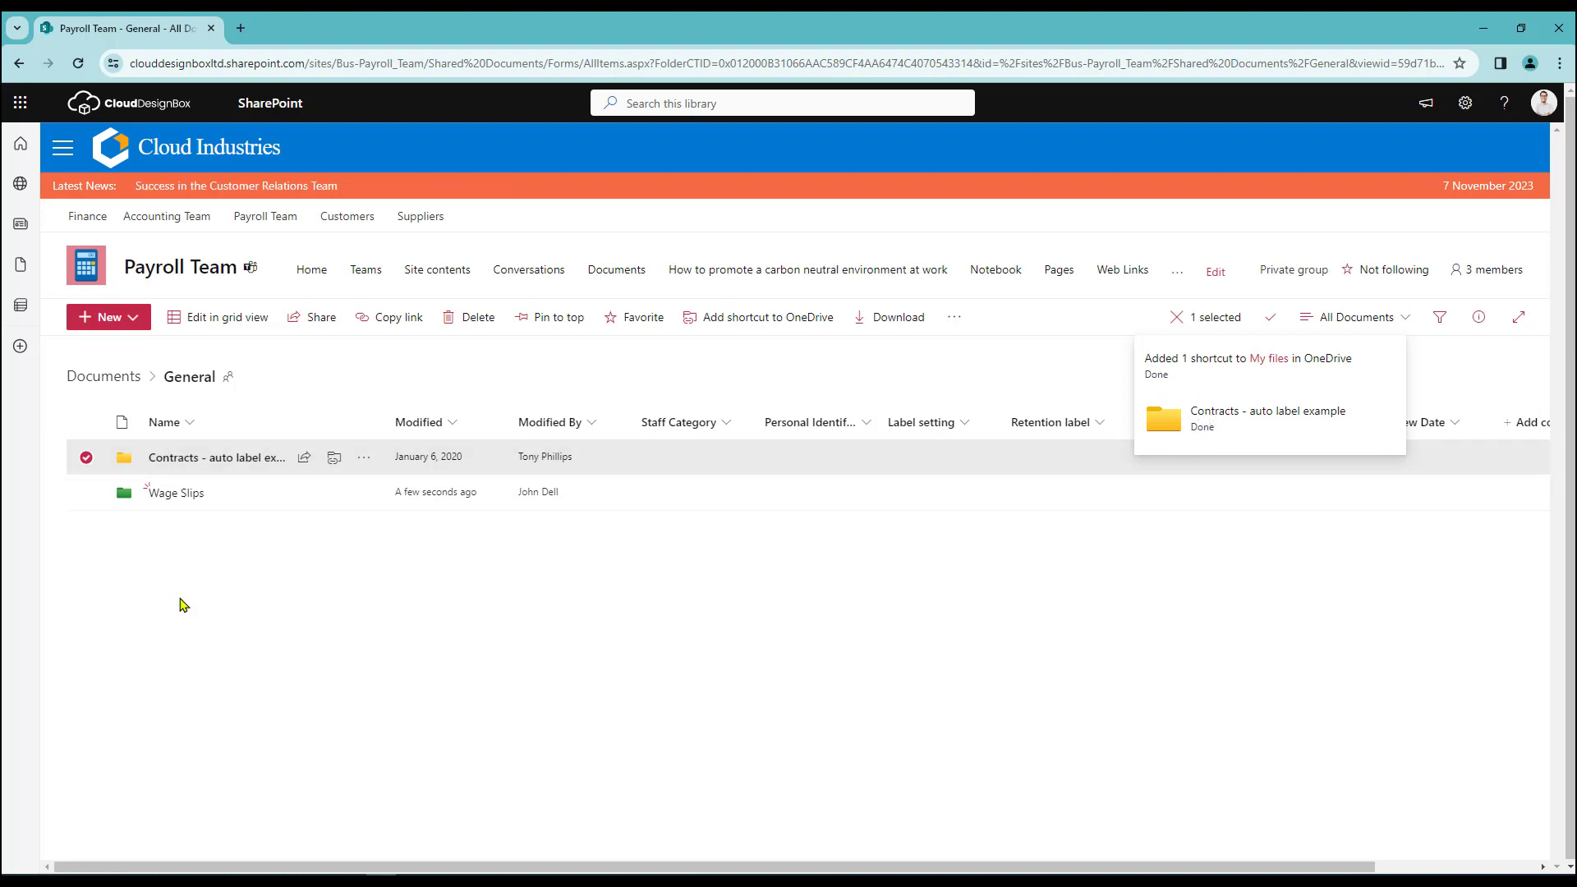
Launch OneDrive from the Microsoft 365 app launcher and look over its Home page navigation
click(23, 107)
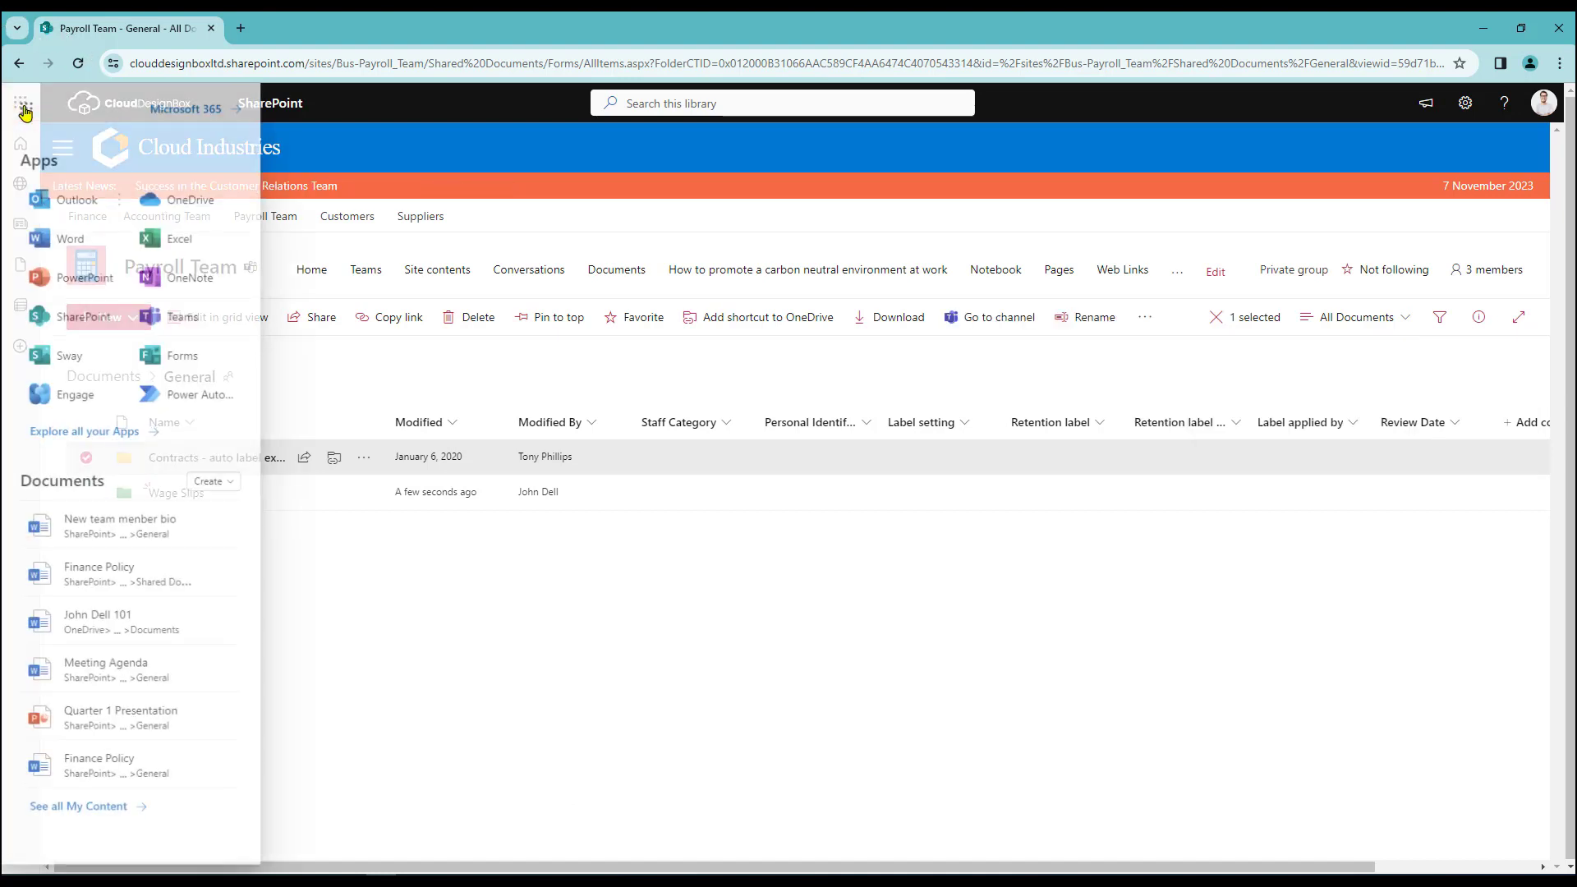
click(192, 209)
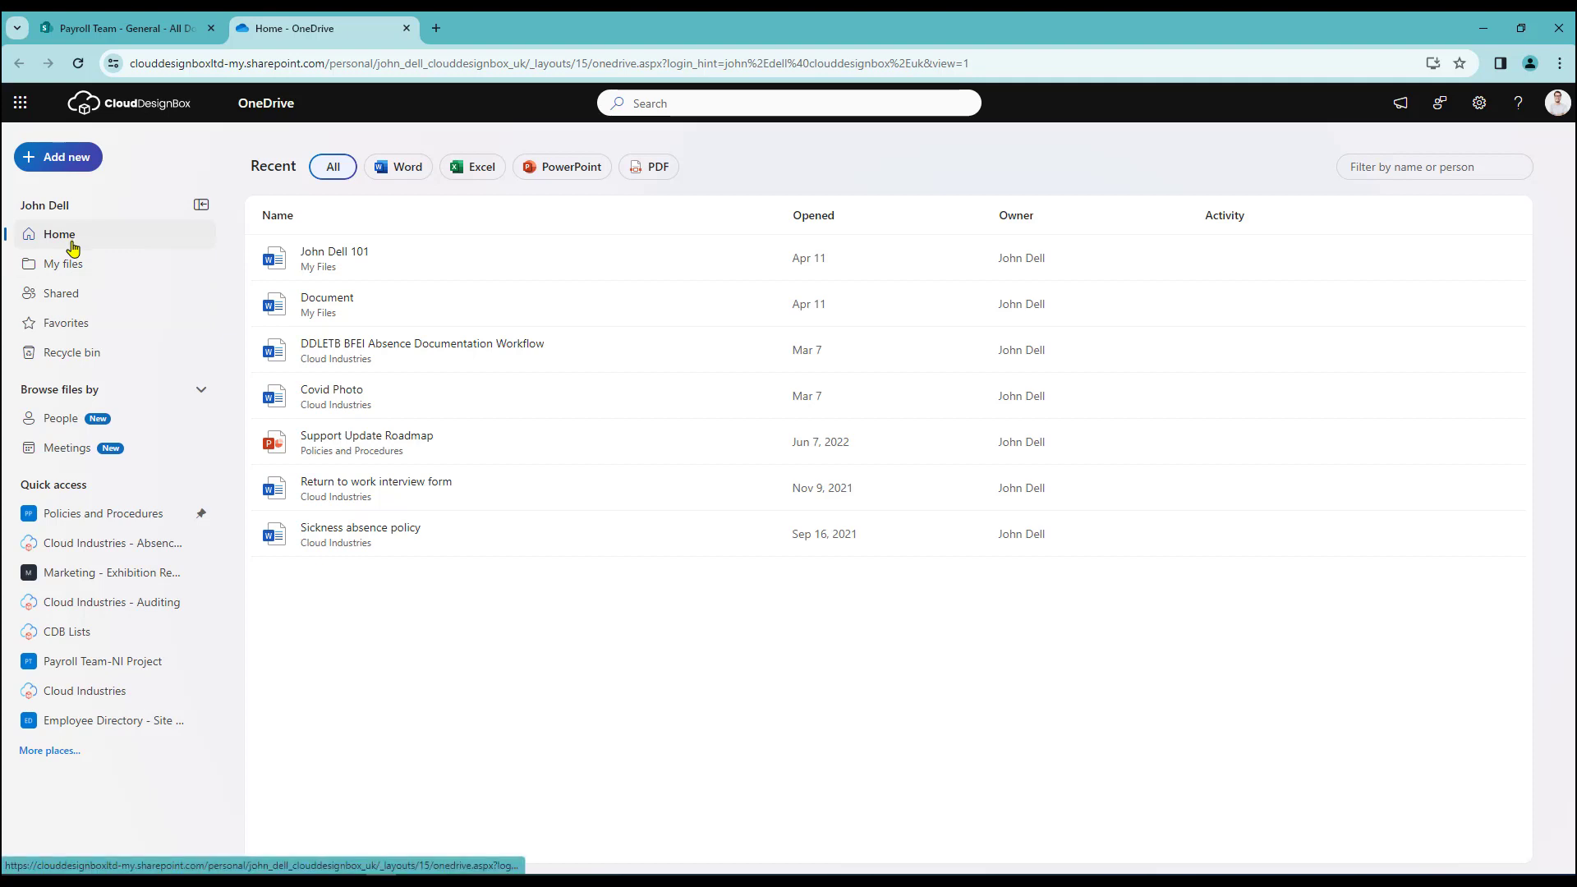
click(106, 289)
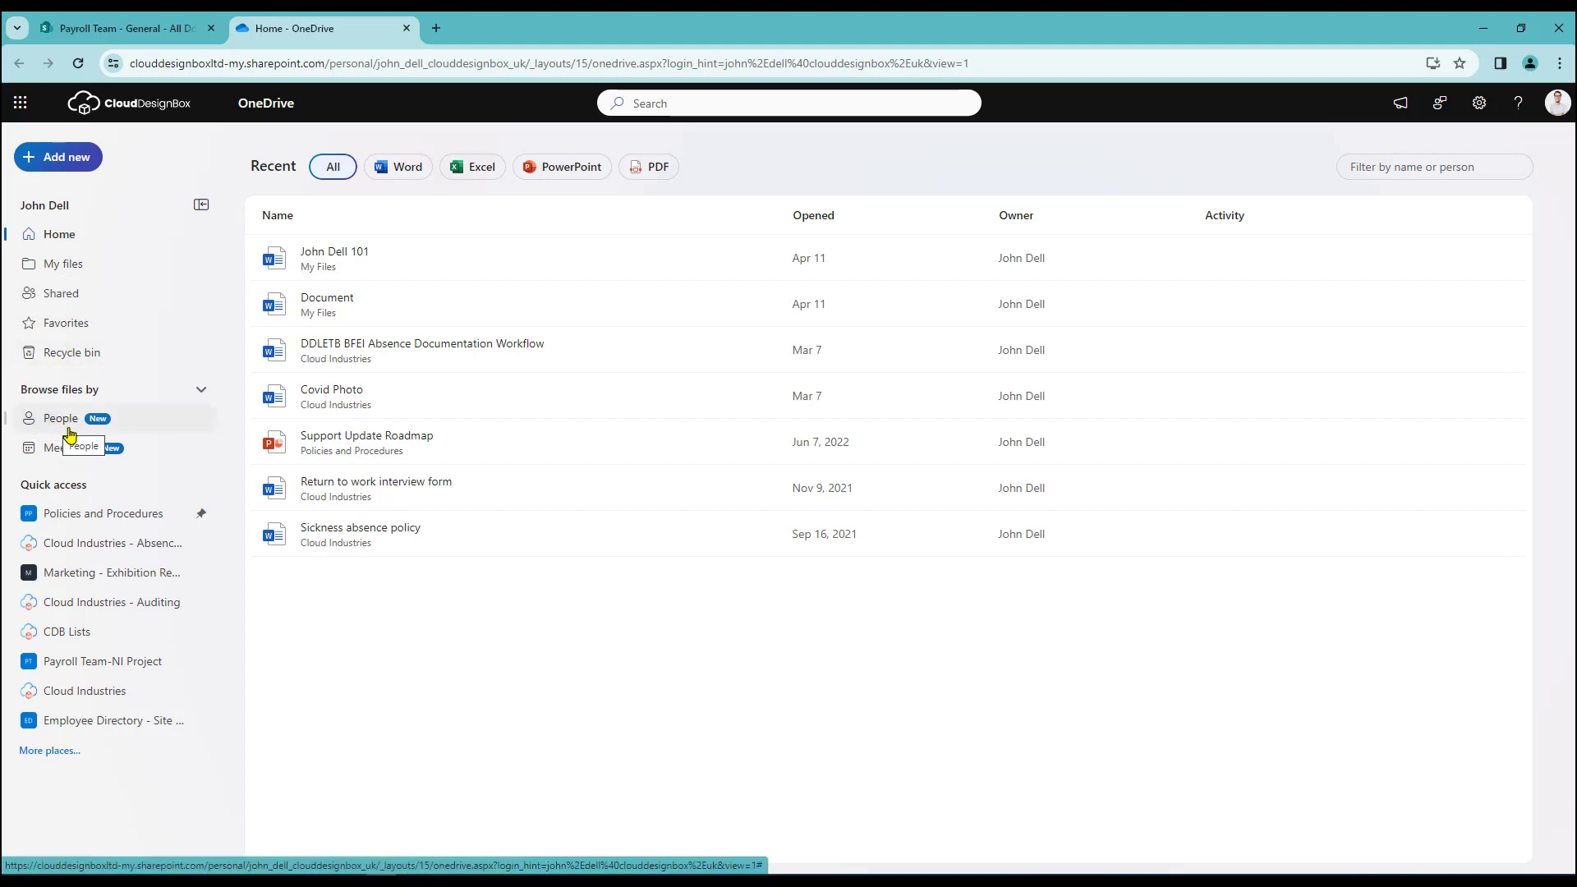
click(71, 453)
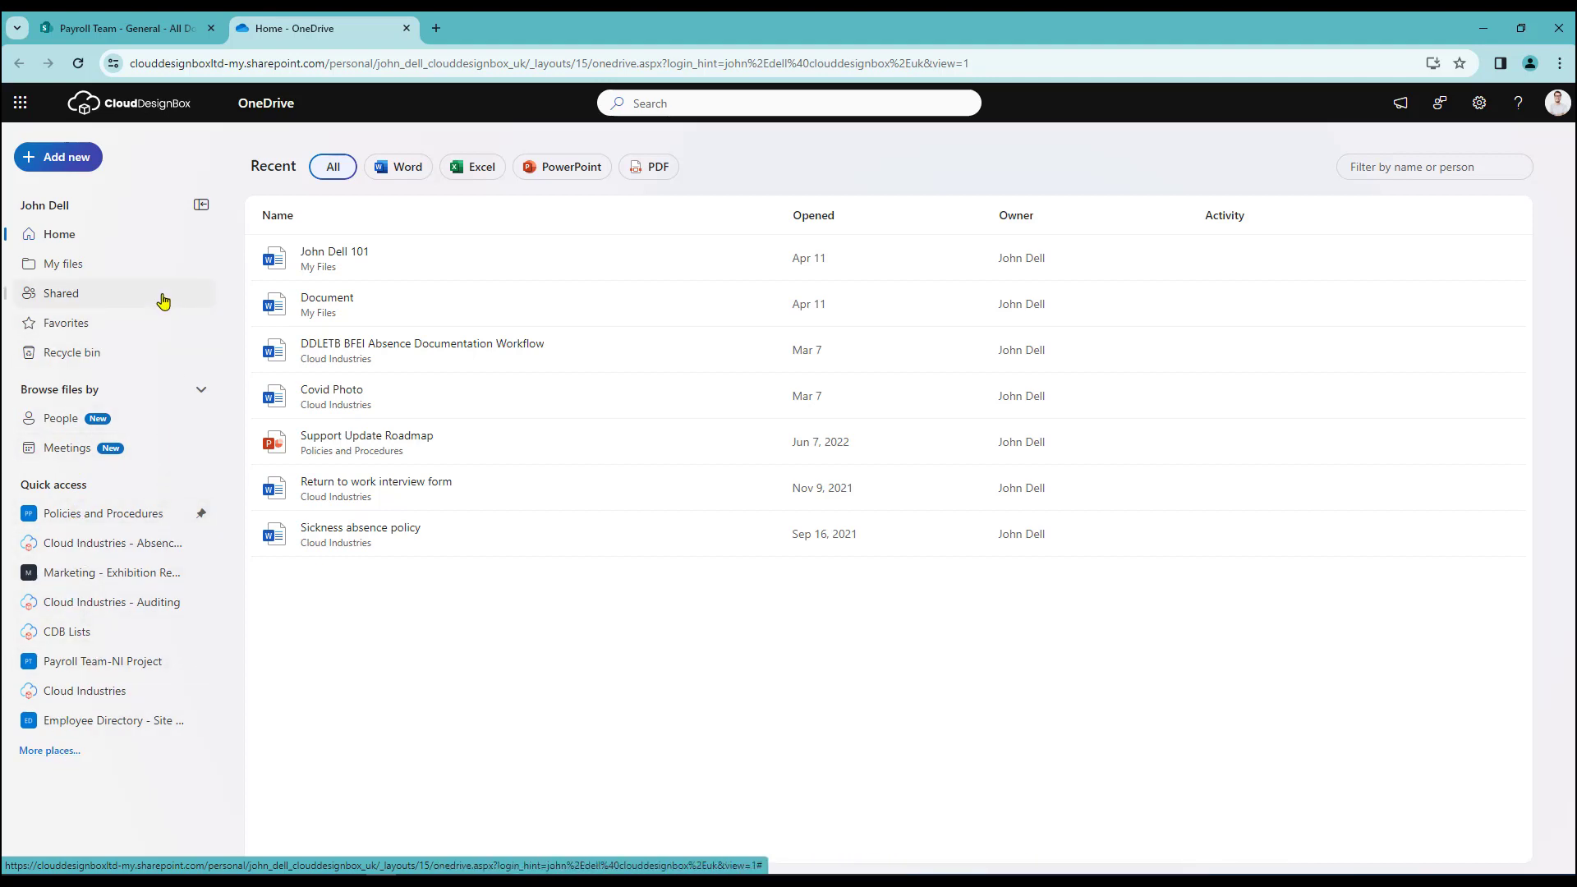
Browse into the Contracts - auto label example shortcut from My files, then return to My files
click(62, 271)
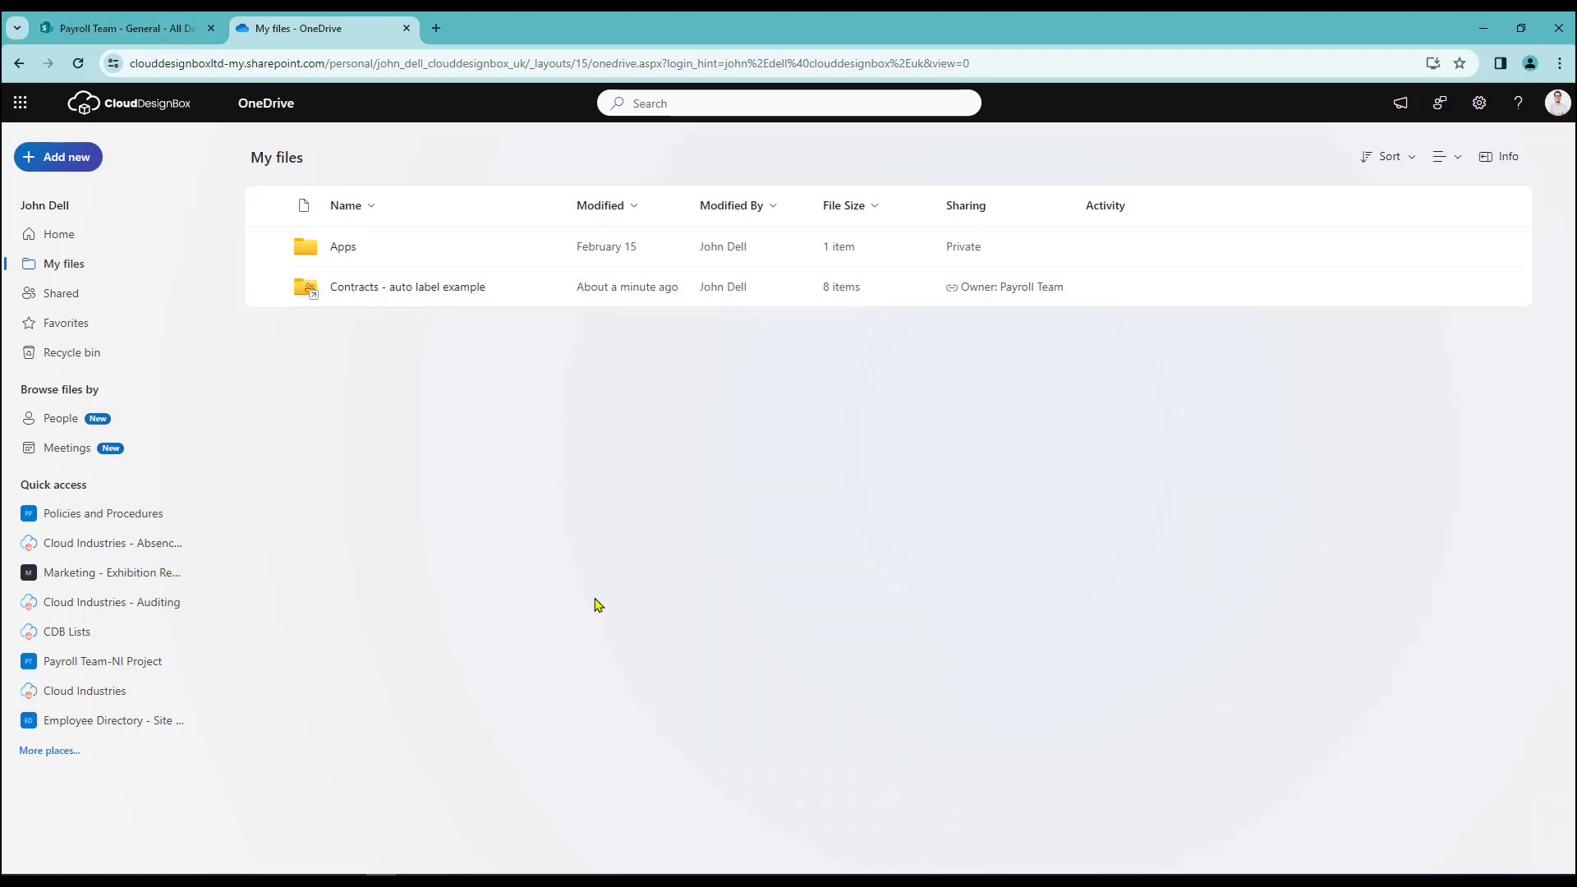
click(355, 289)
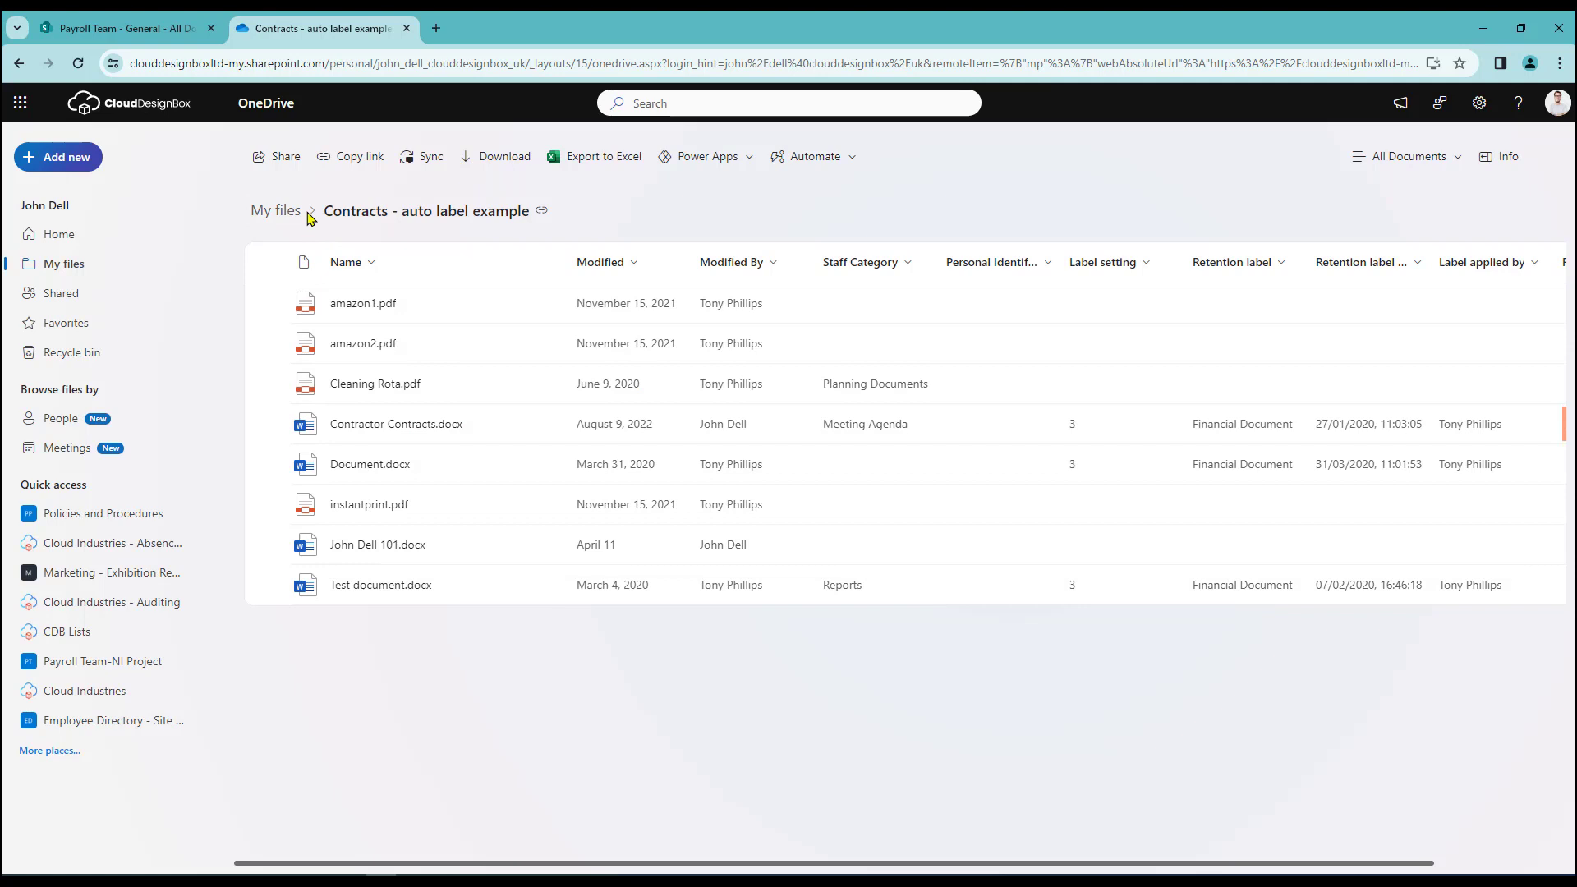
click(279, 212)
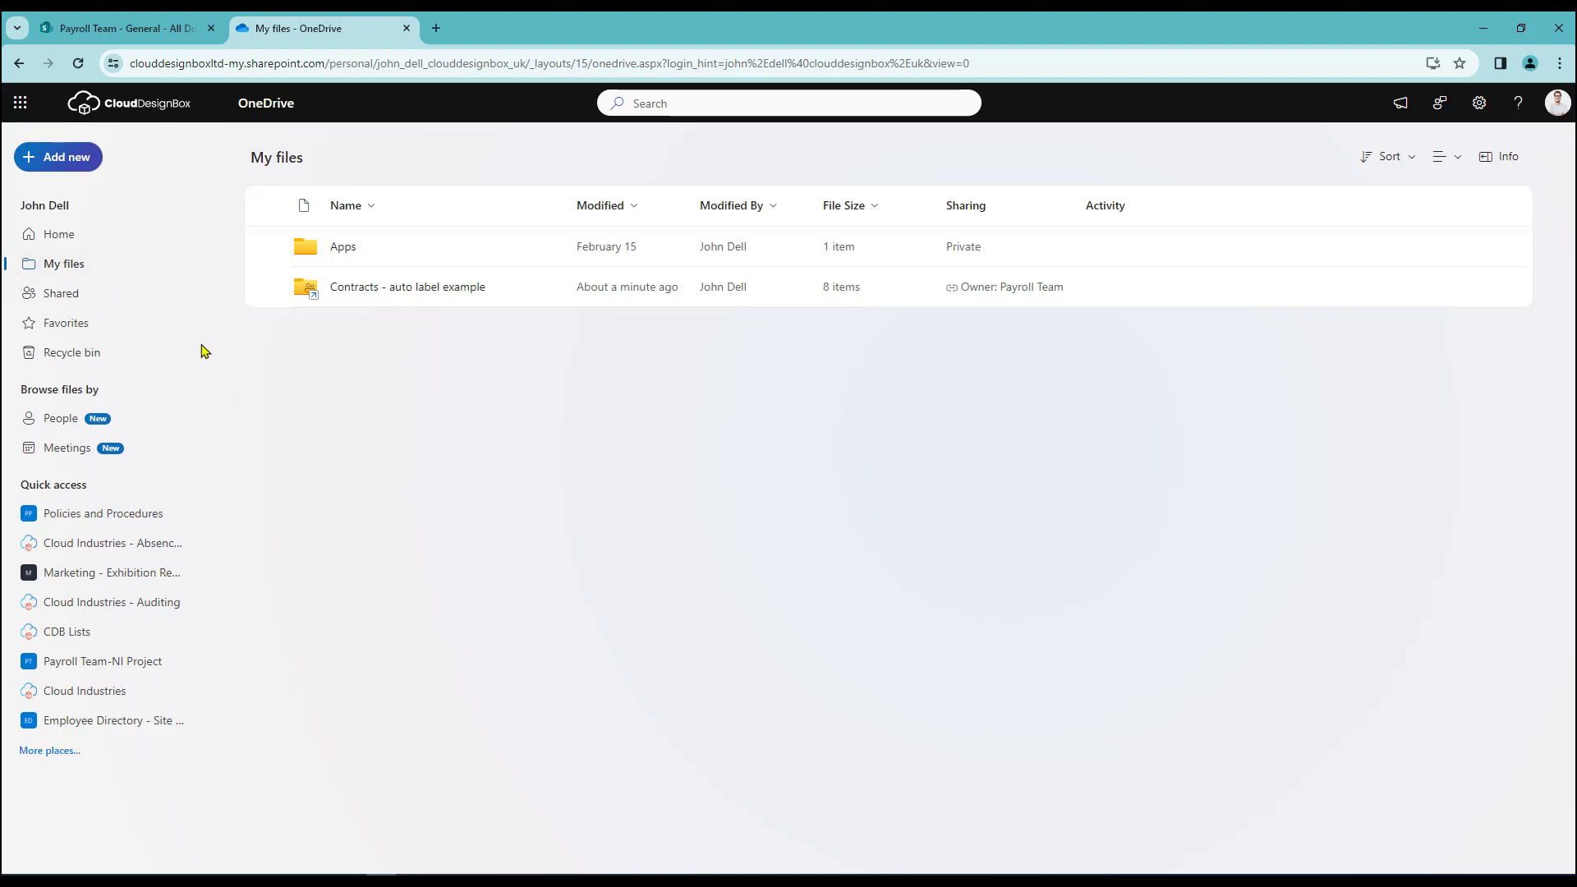
Create a blank Word document, Document.docx, from the Add new menu in My files
click(72, 161)
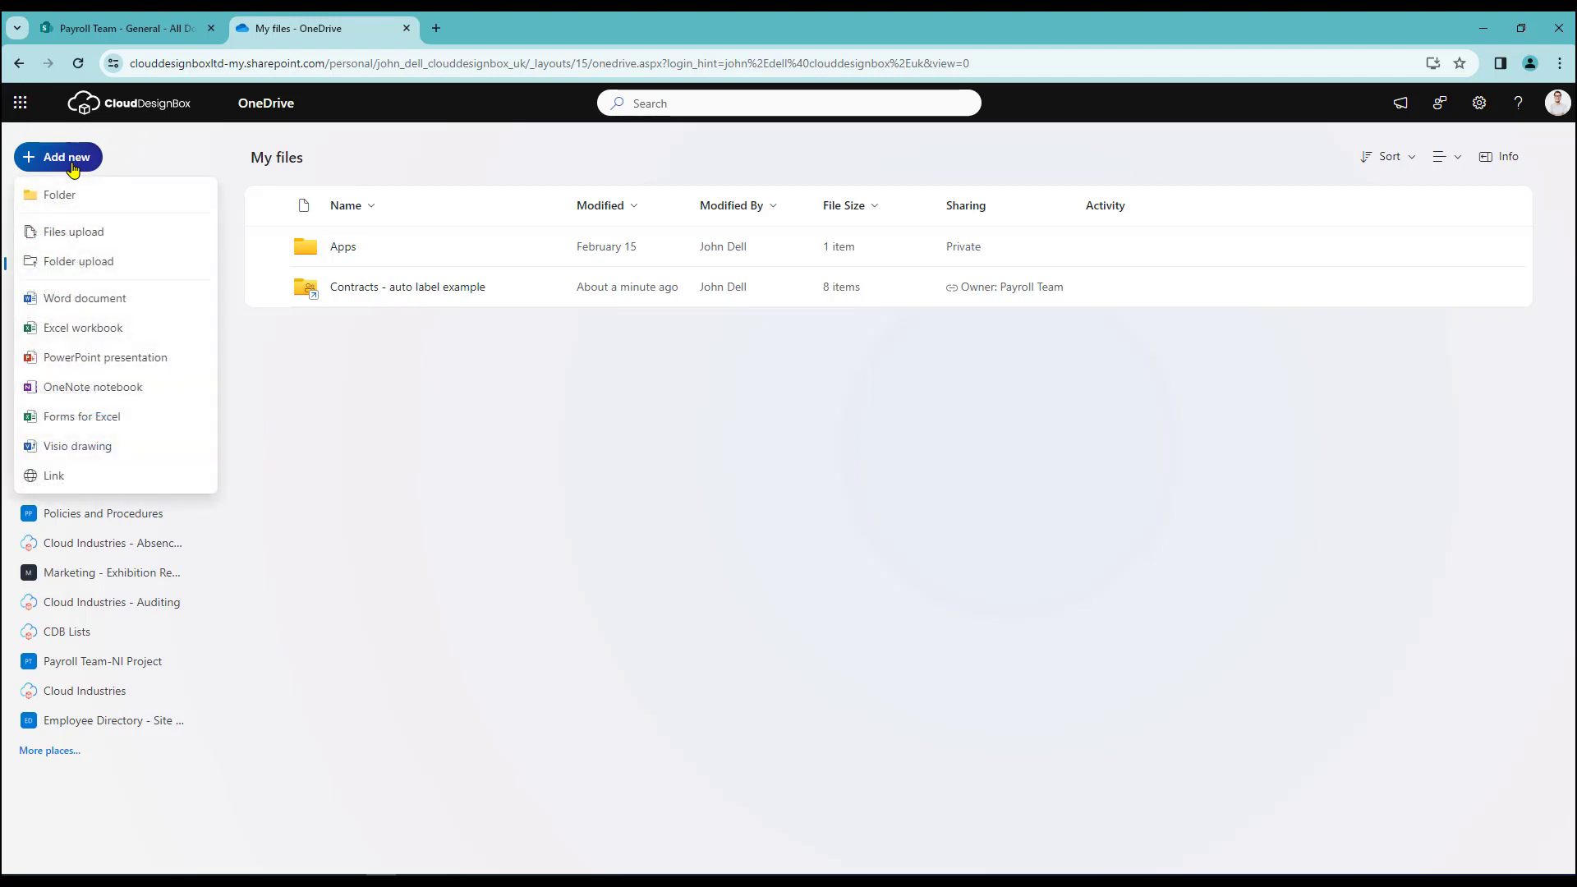
click(80, 306)
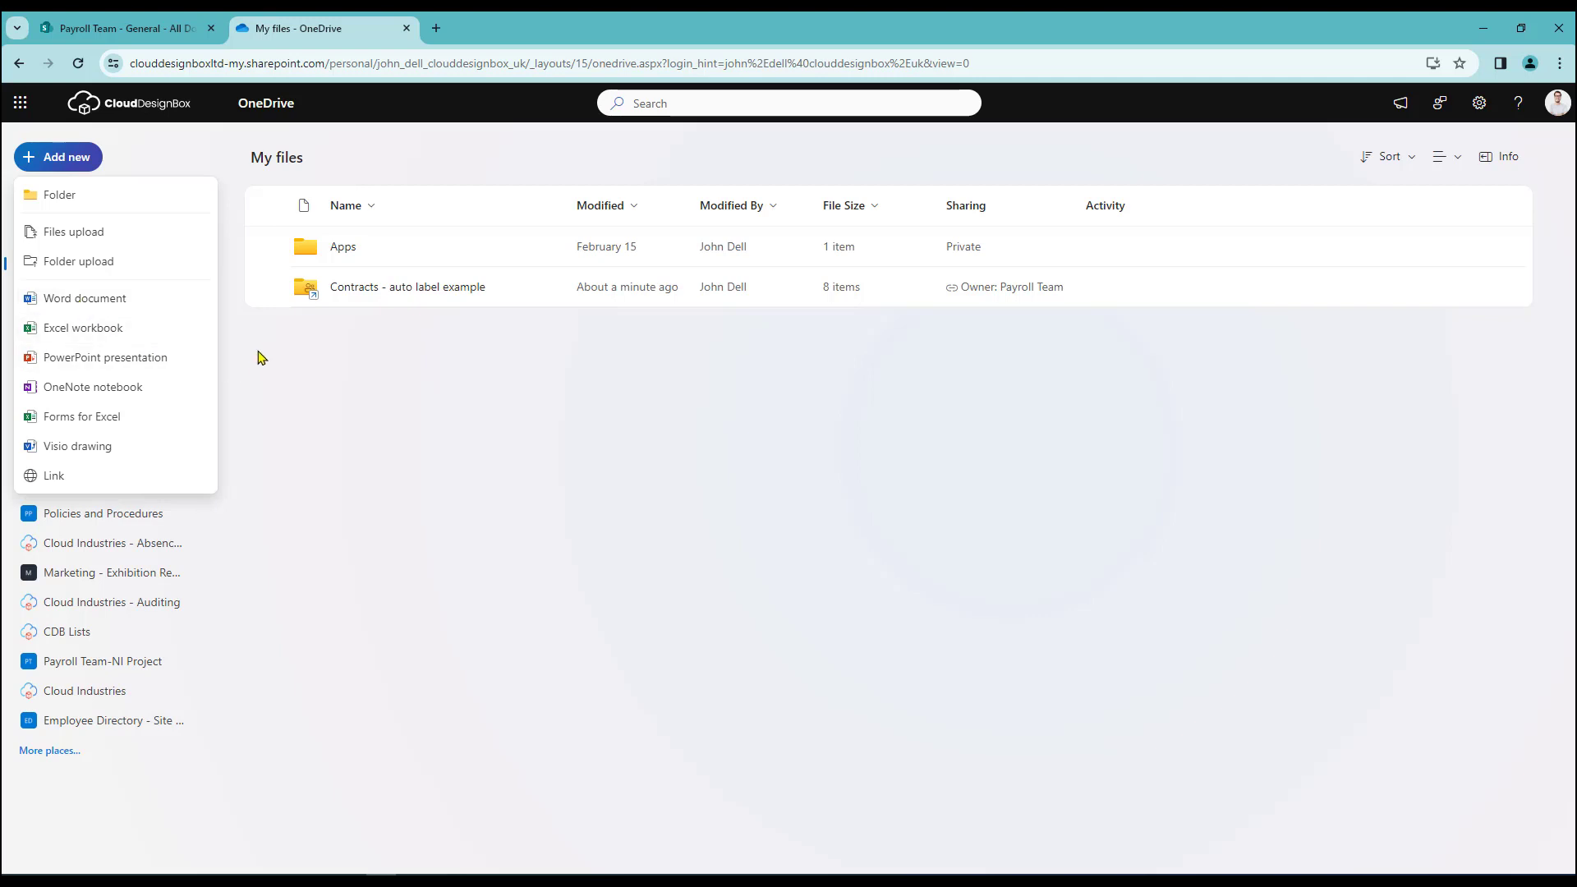
click(81, 301)
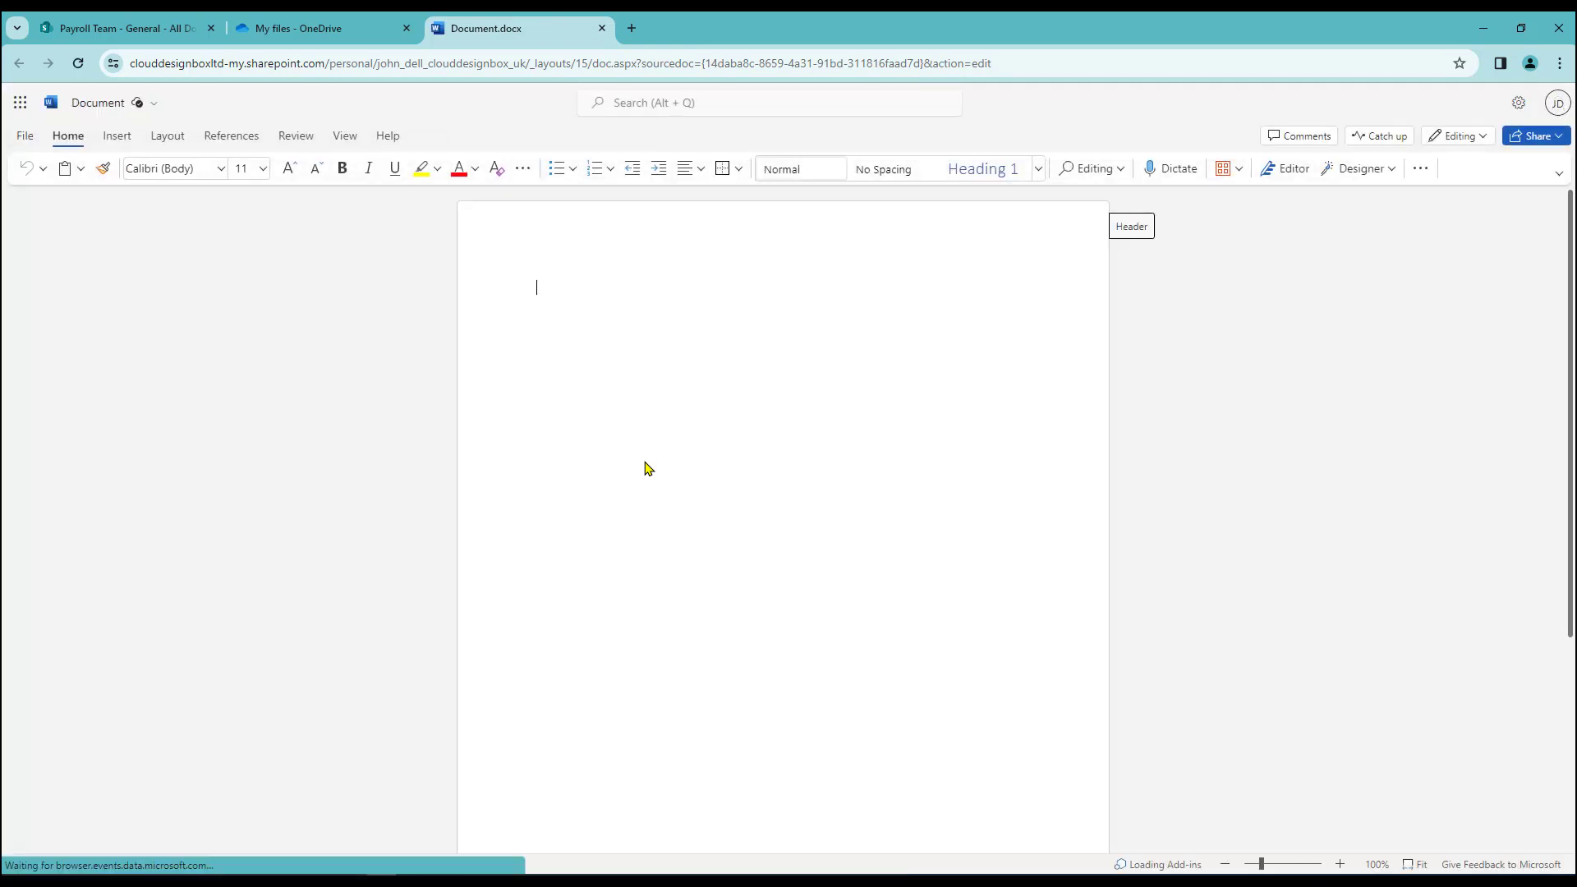
Type 'Text' into the document, rename it to Test, and close it
text(Text)
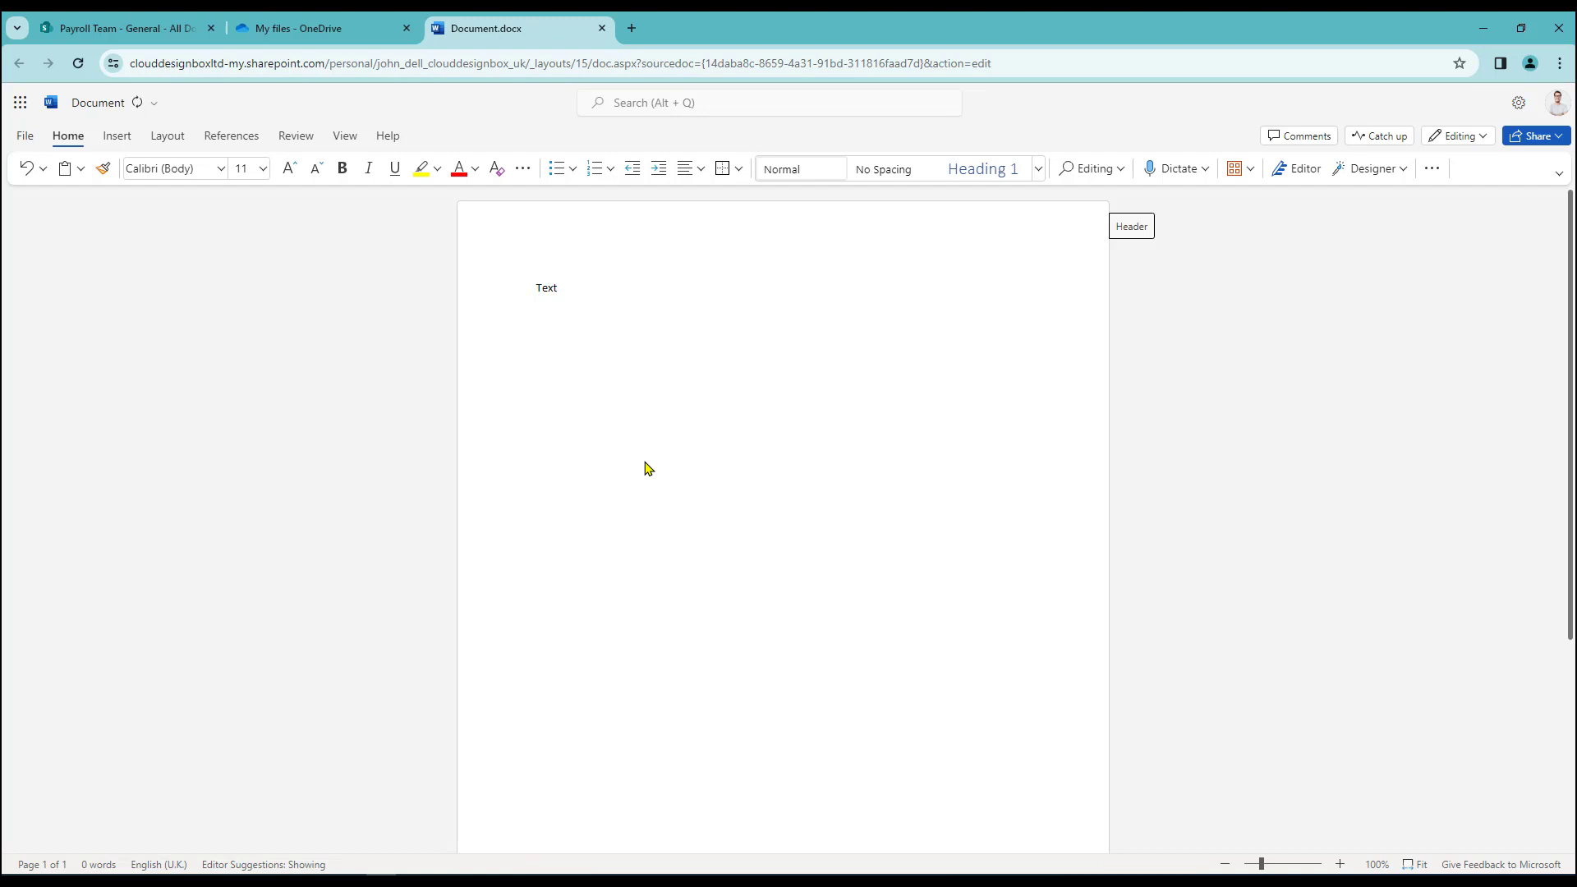
click(123, 102)
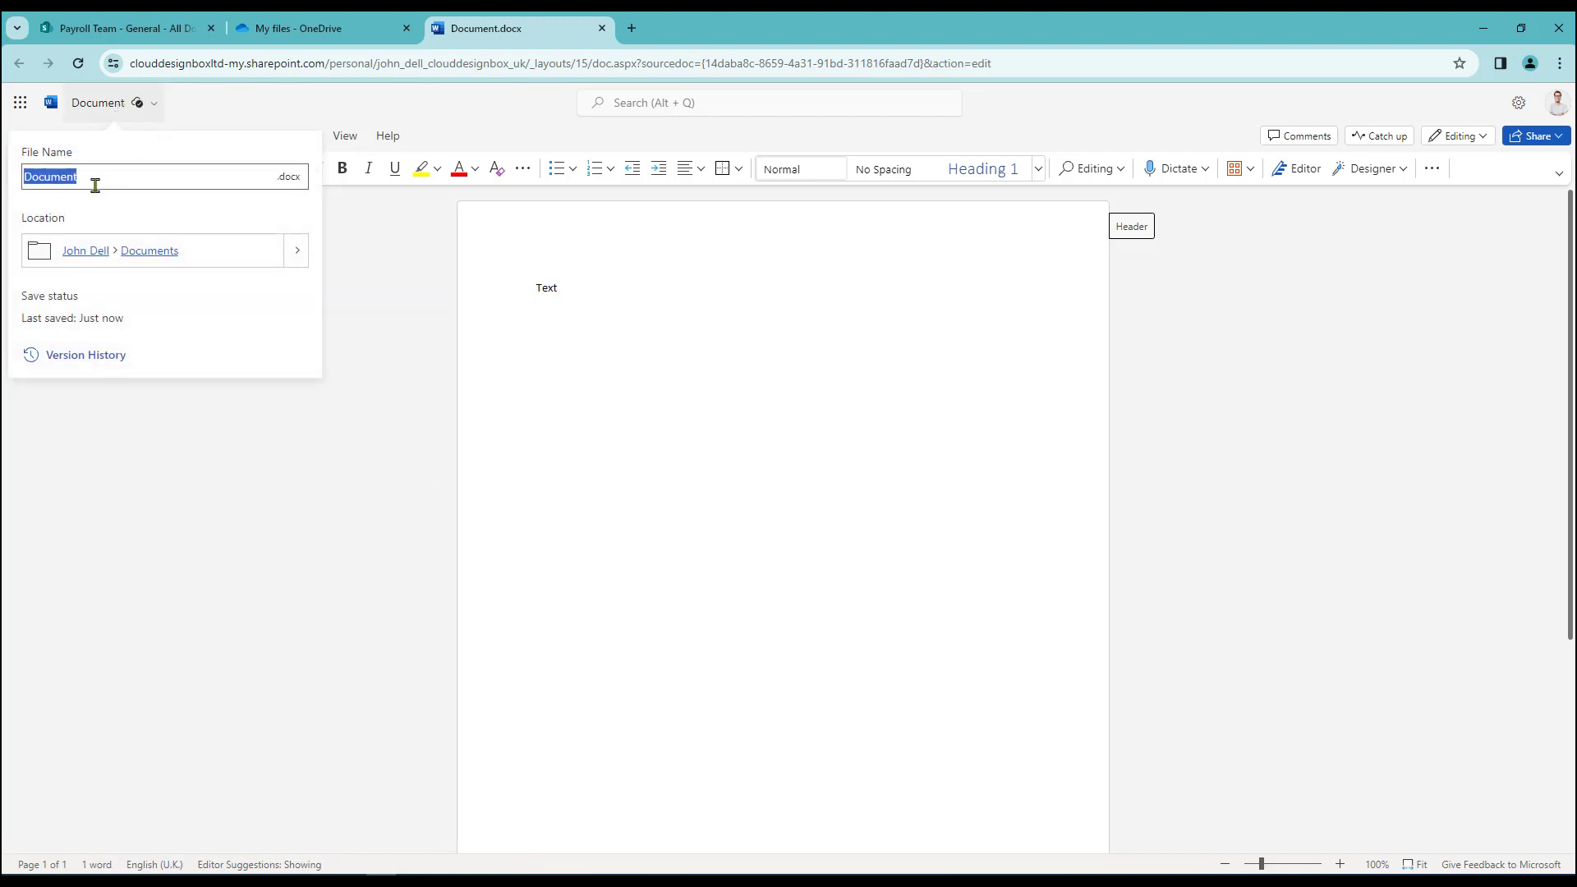
click(96, 180)
key(BackSpace)
key(BackSpace)
key(BackSpace)
key(BackSpace)
text(Test)
key(Return)
click(602, 28)
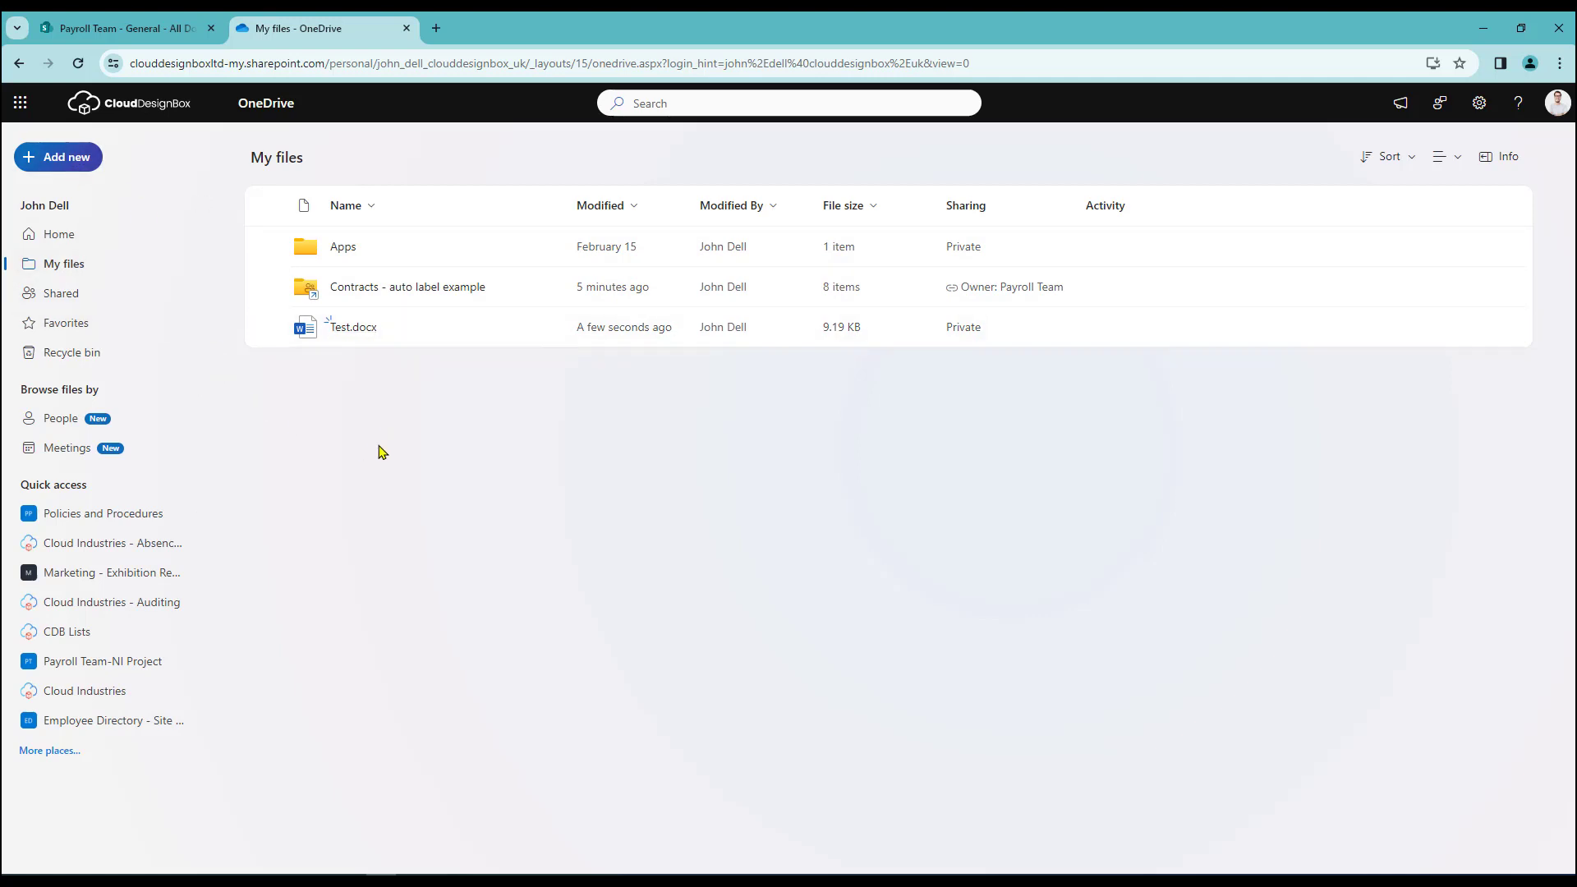
Delete Test.docx from My files, then open the Contracts - auto label example shortcut
click(270, 327)
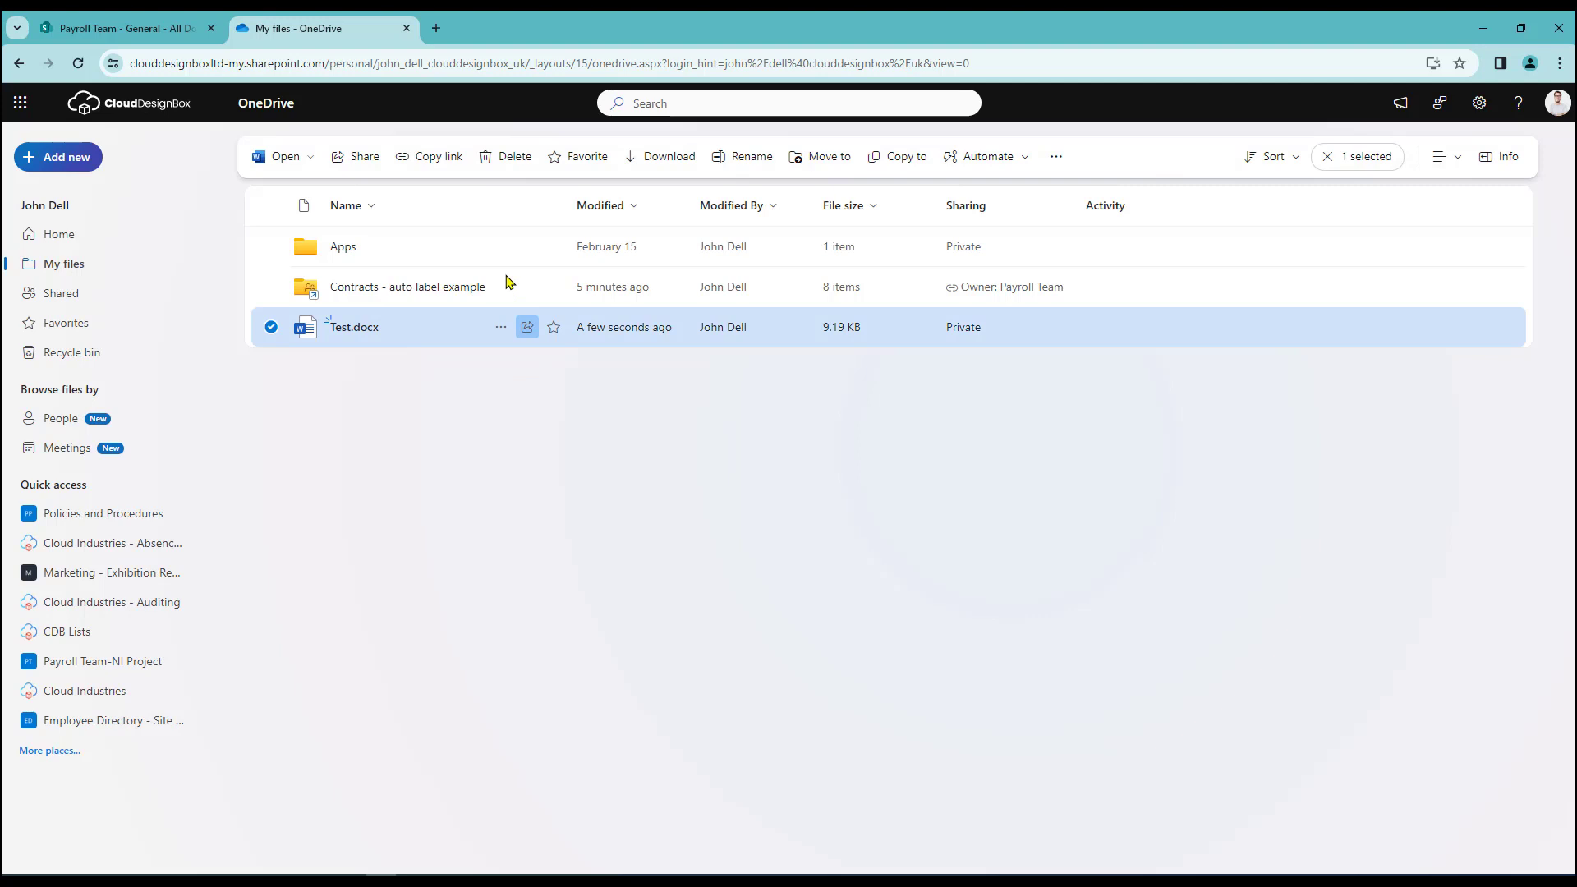
click(503, 157)
click(830, 549)
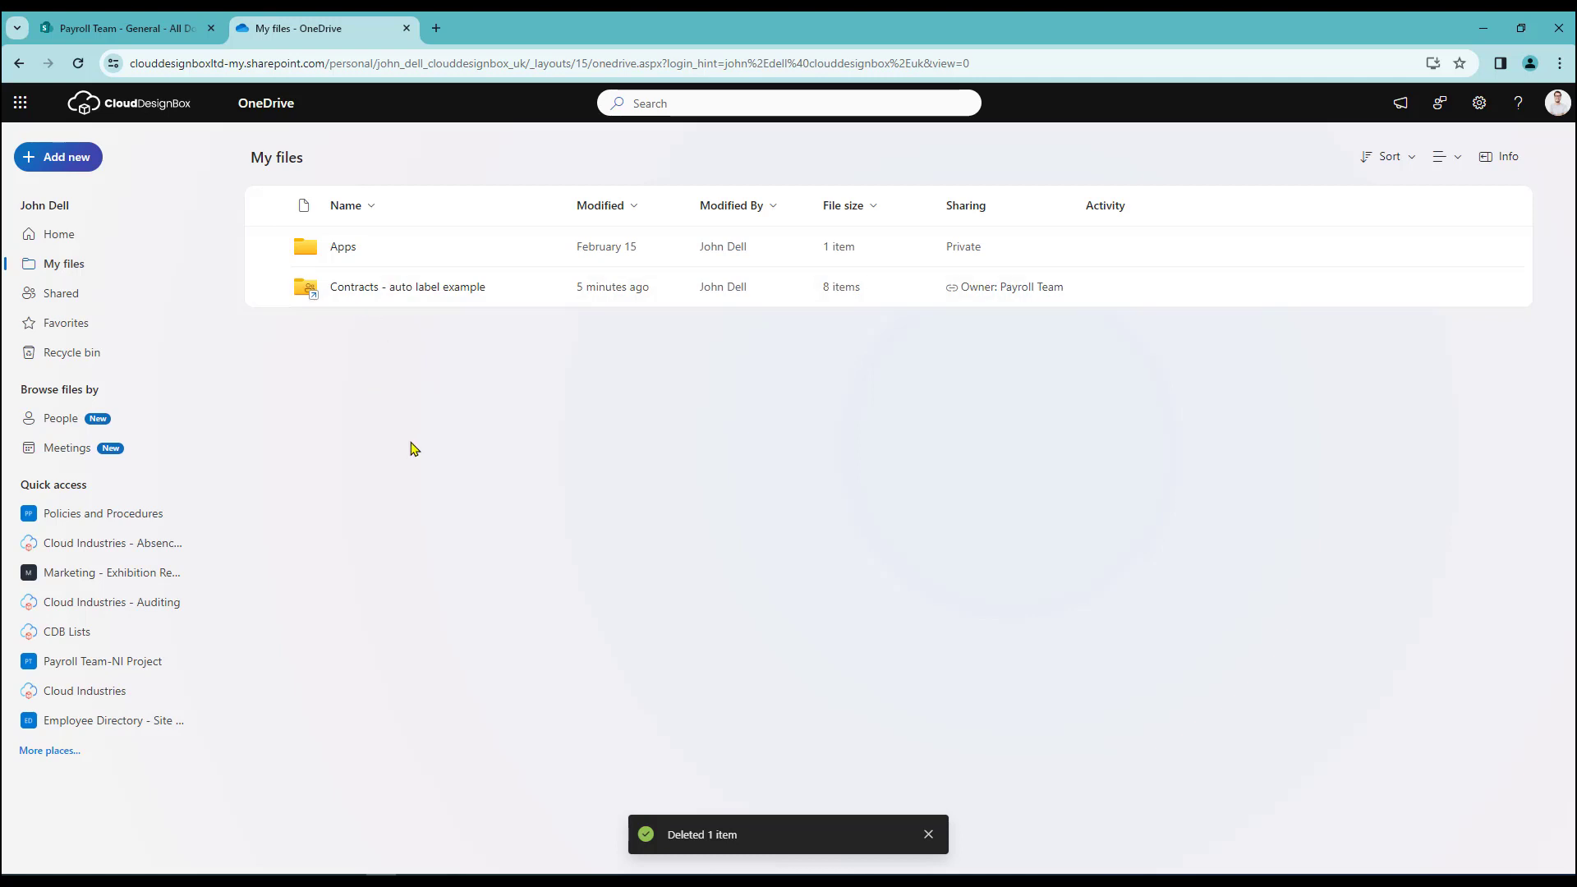
click(355, 295)
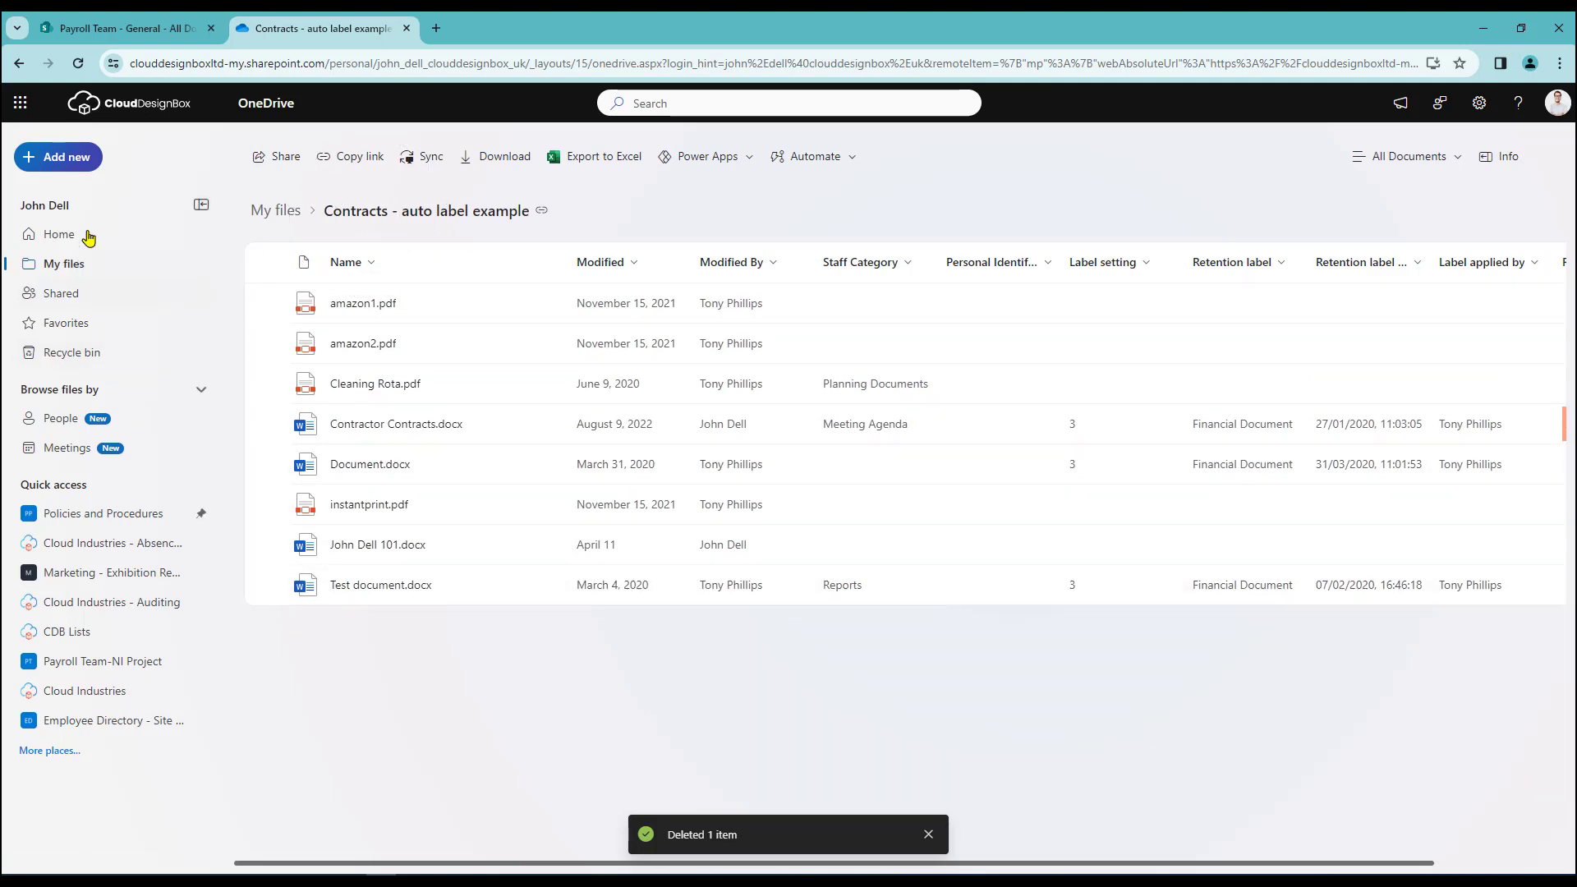
Create a new Excel workbook in this folder, name it Matrix, and close it
click(61, 157)
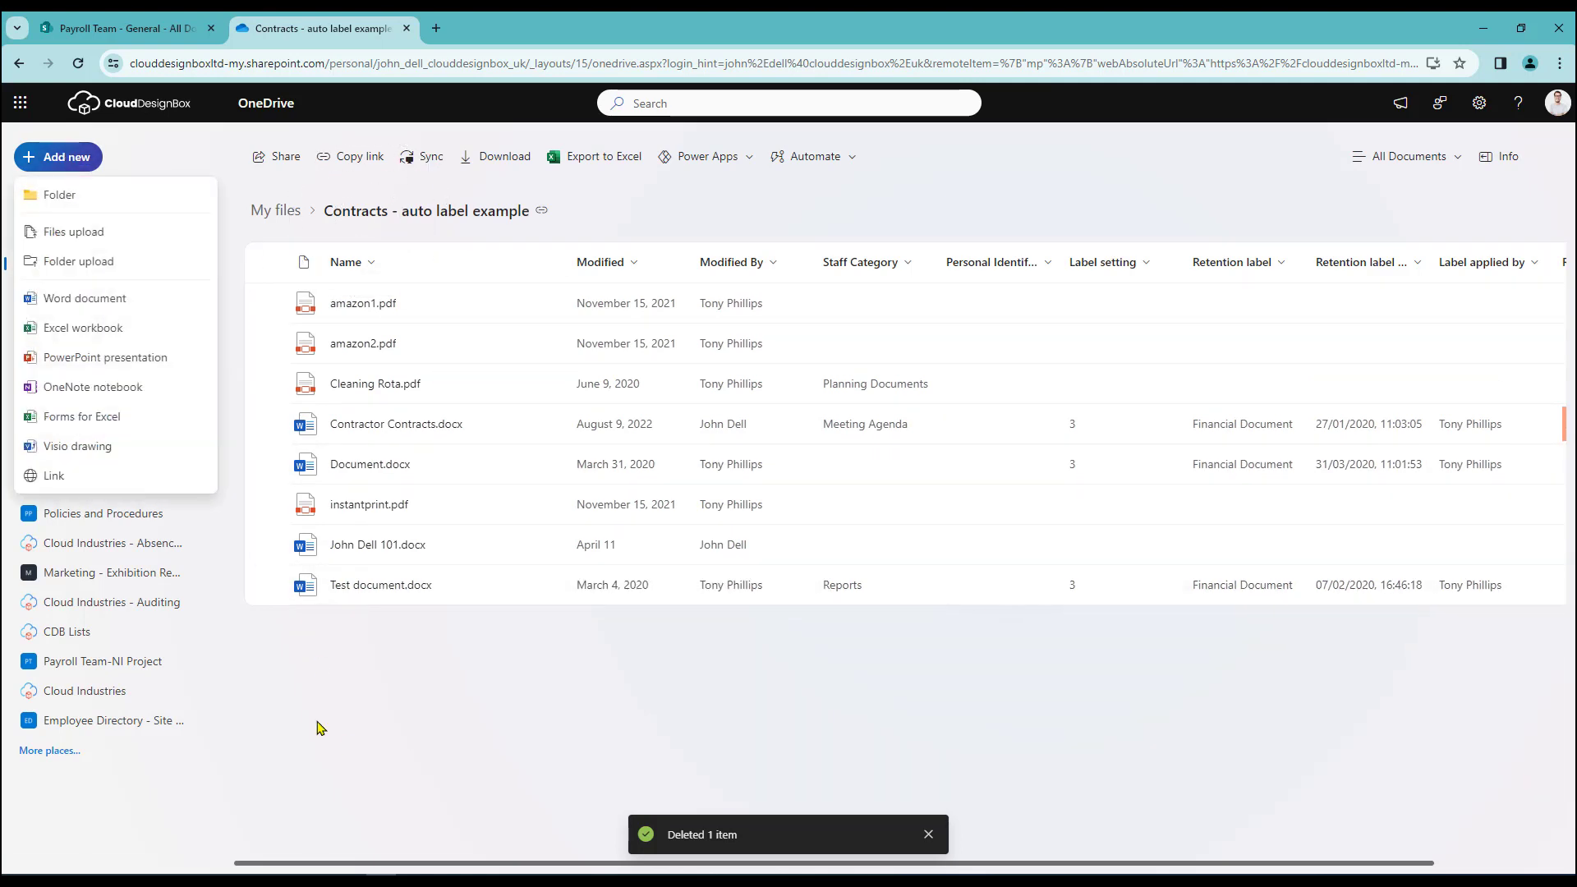
click(55, 333)
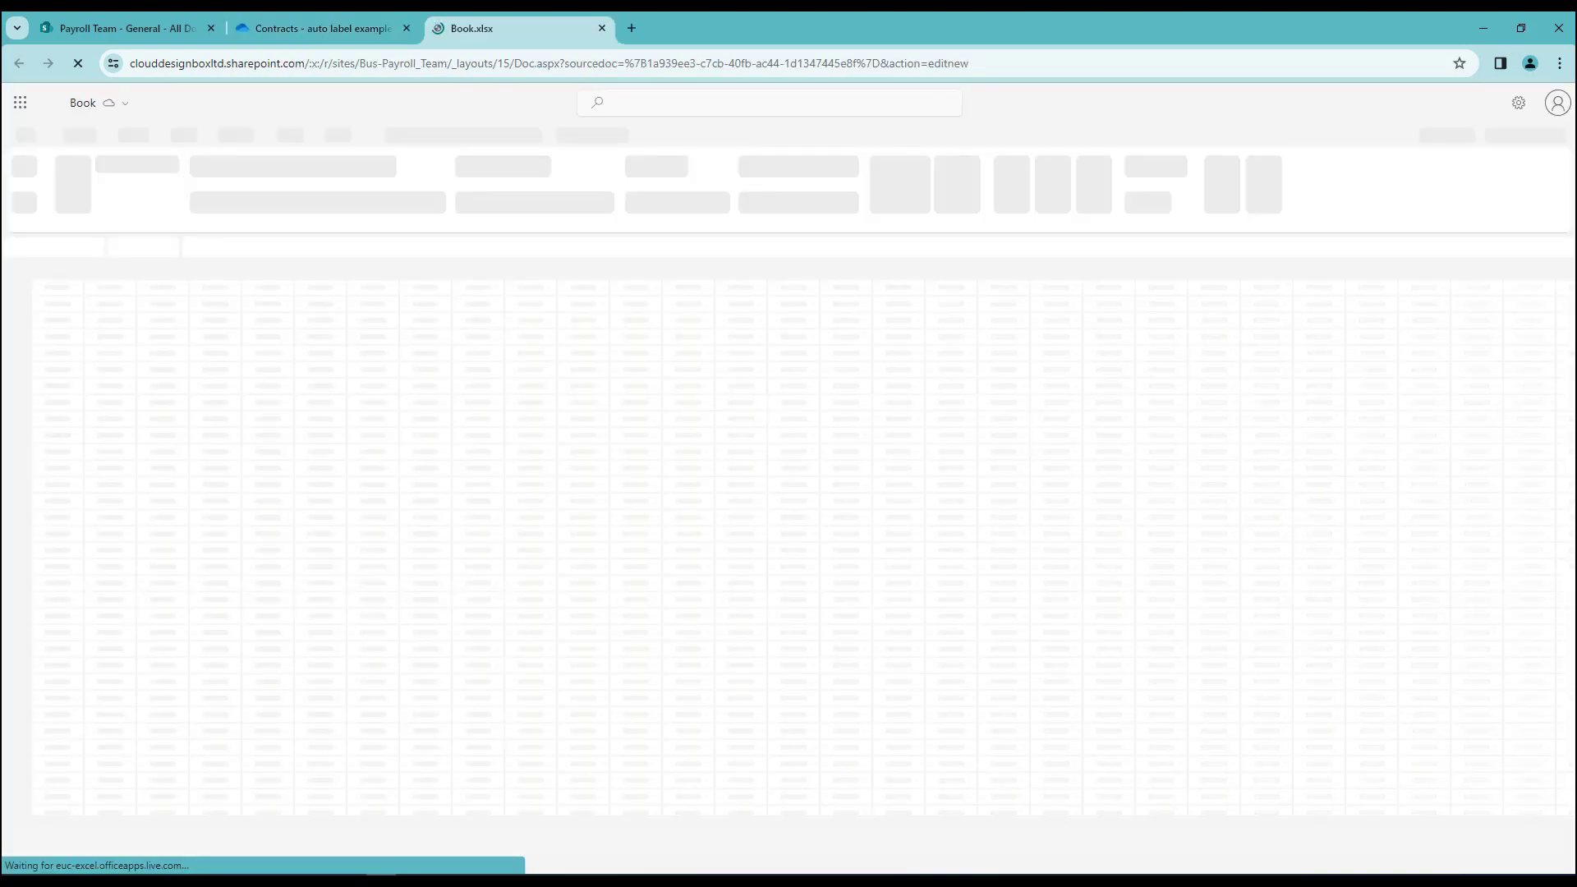
click(115, 105)
text(Matrix)
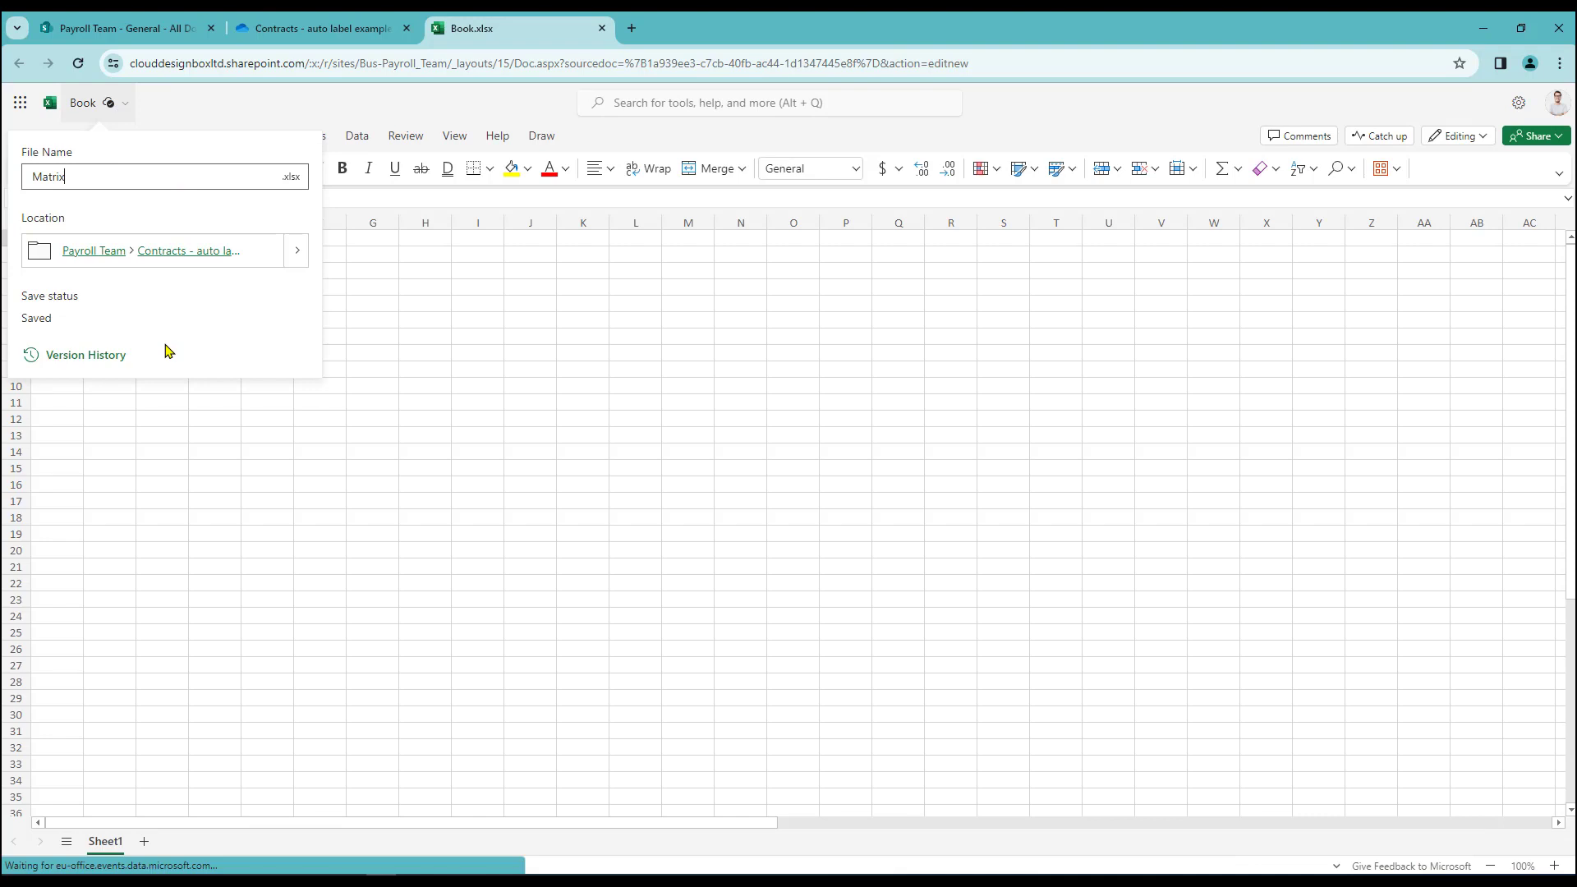
key(Return)
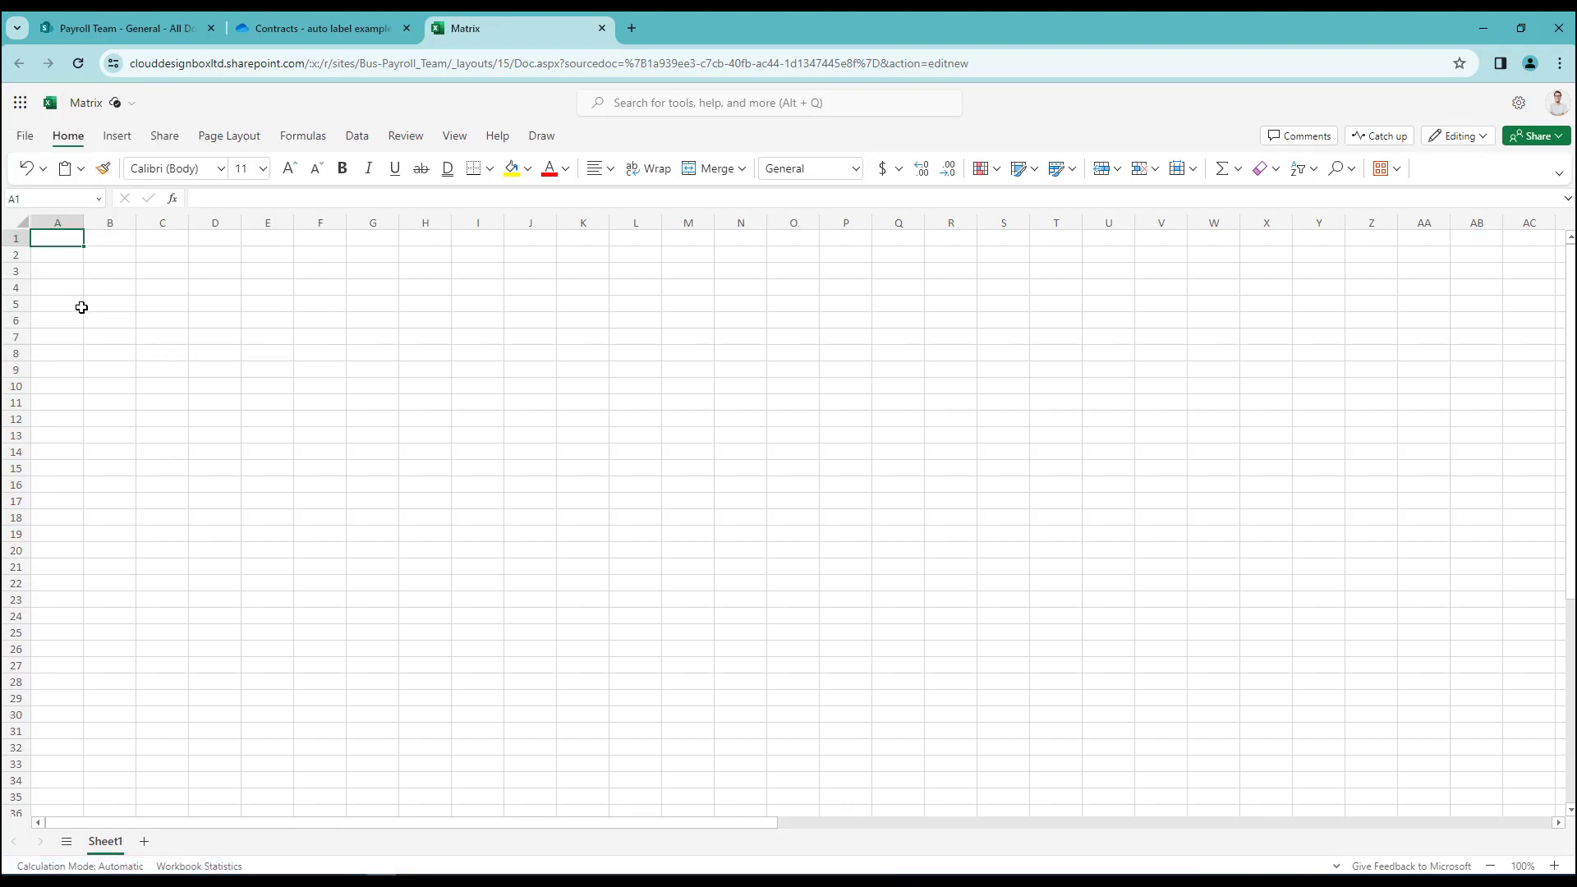
click(602, 28)
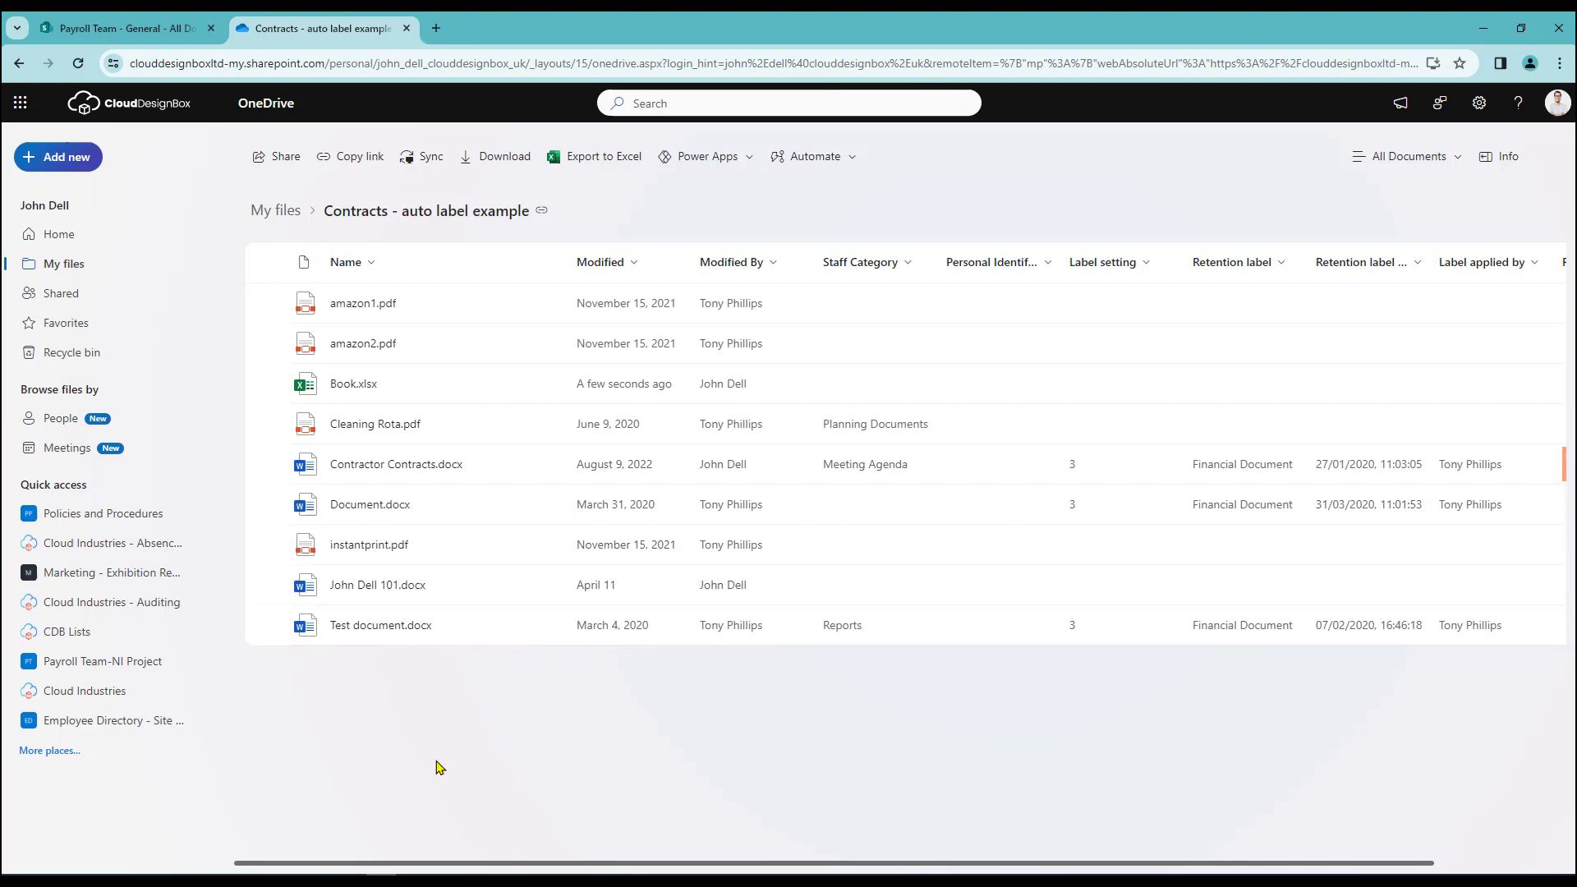
Refresh the folder so Matrix.xlsx shows, and create a new folder named Spread sheets
click(79, 64)
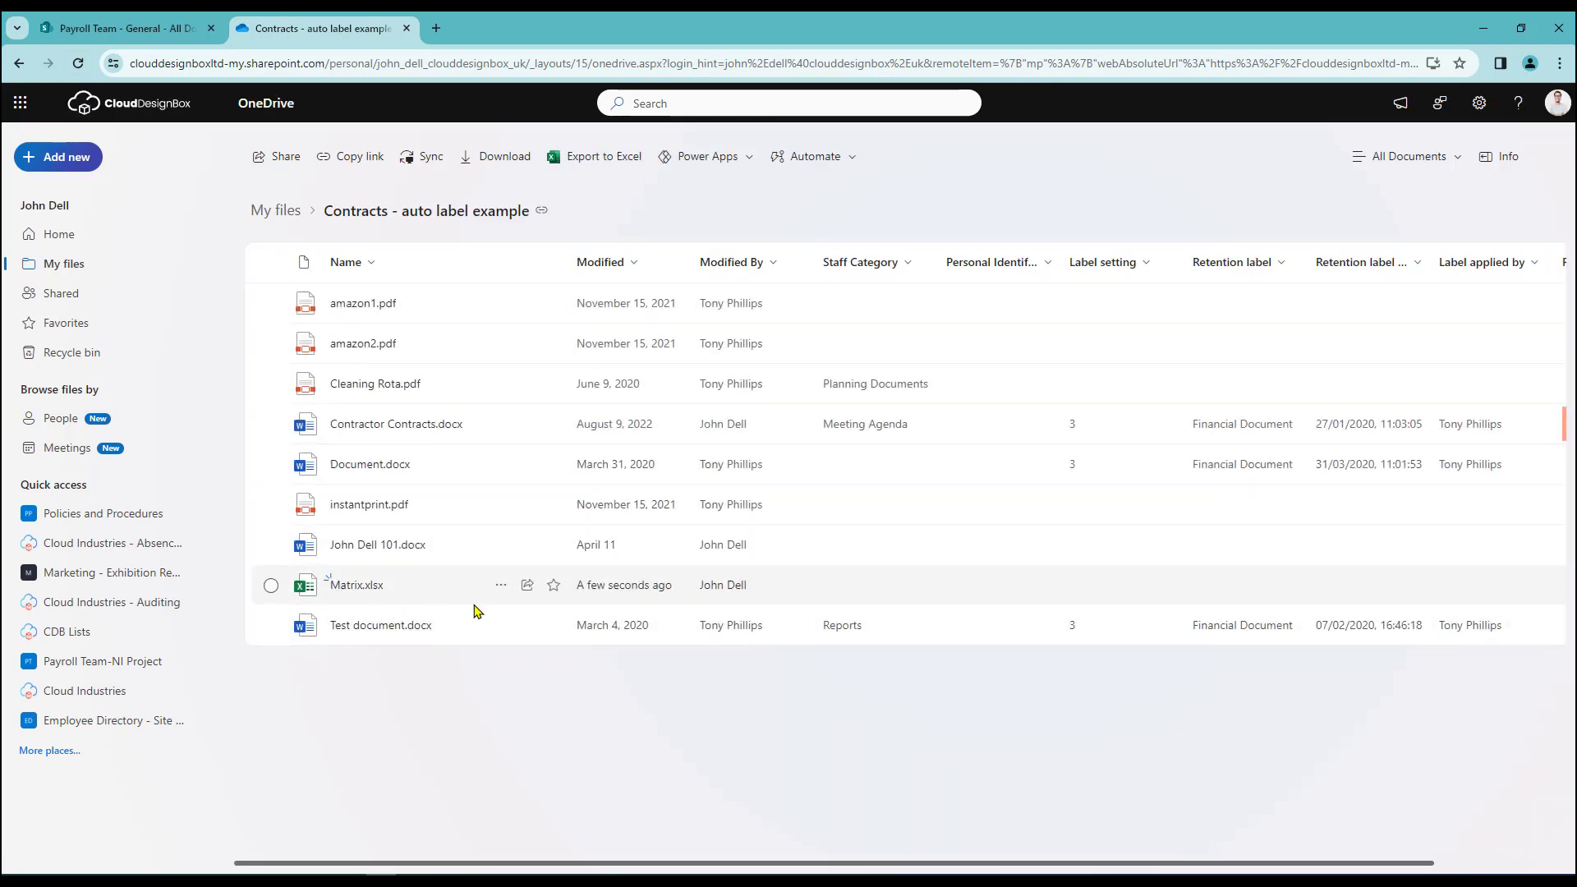
click(51, 157)
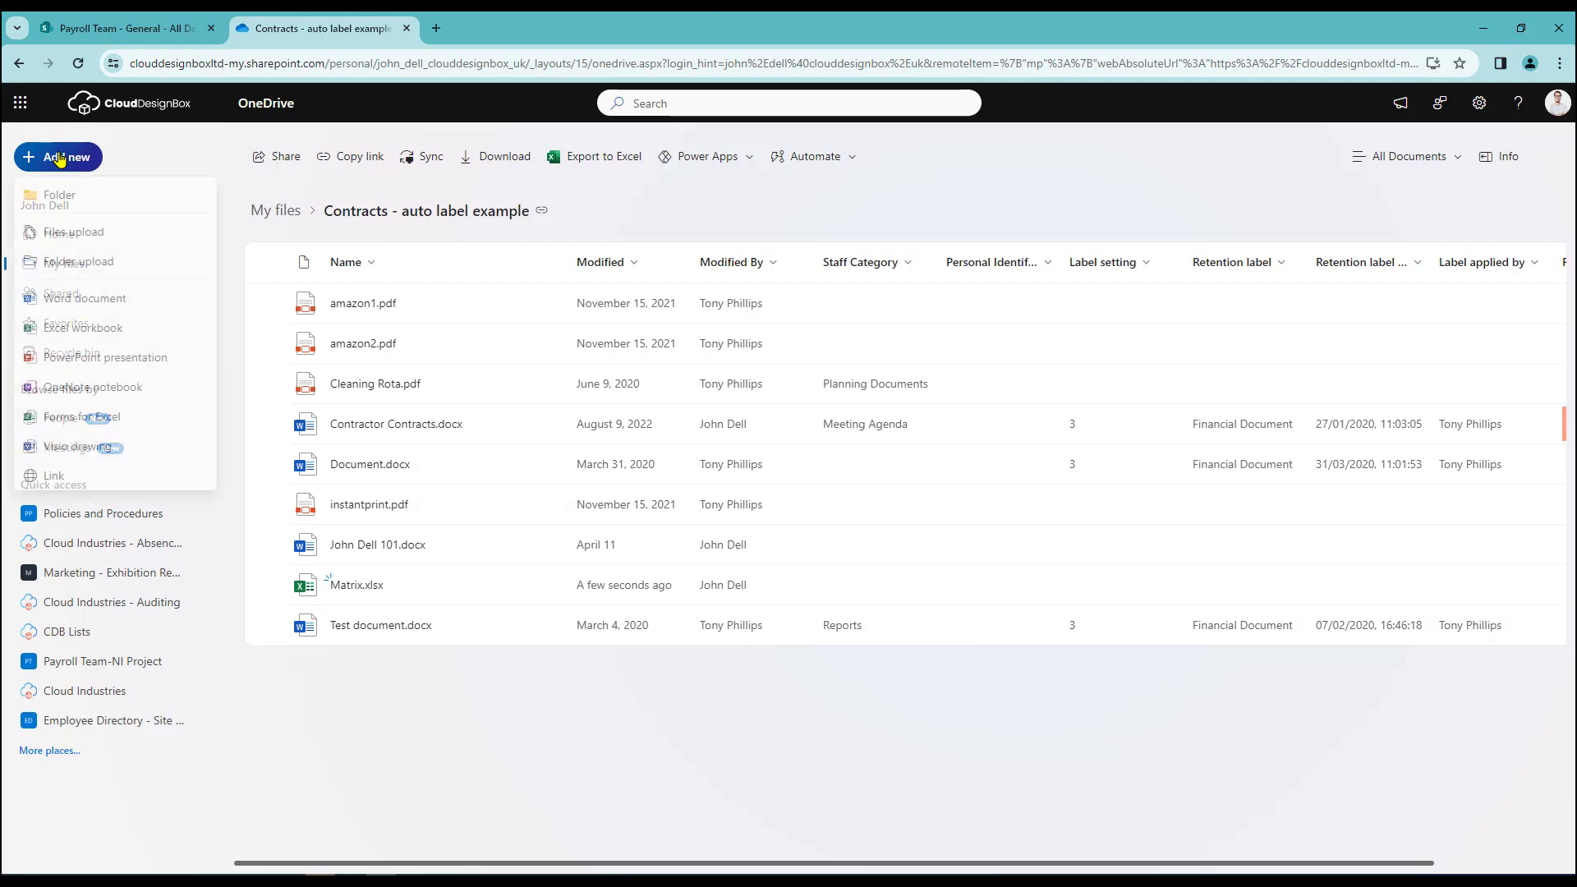
click(43, 198)
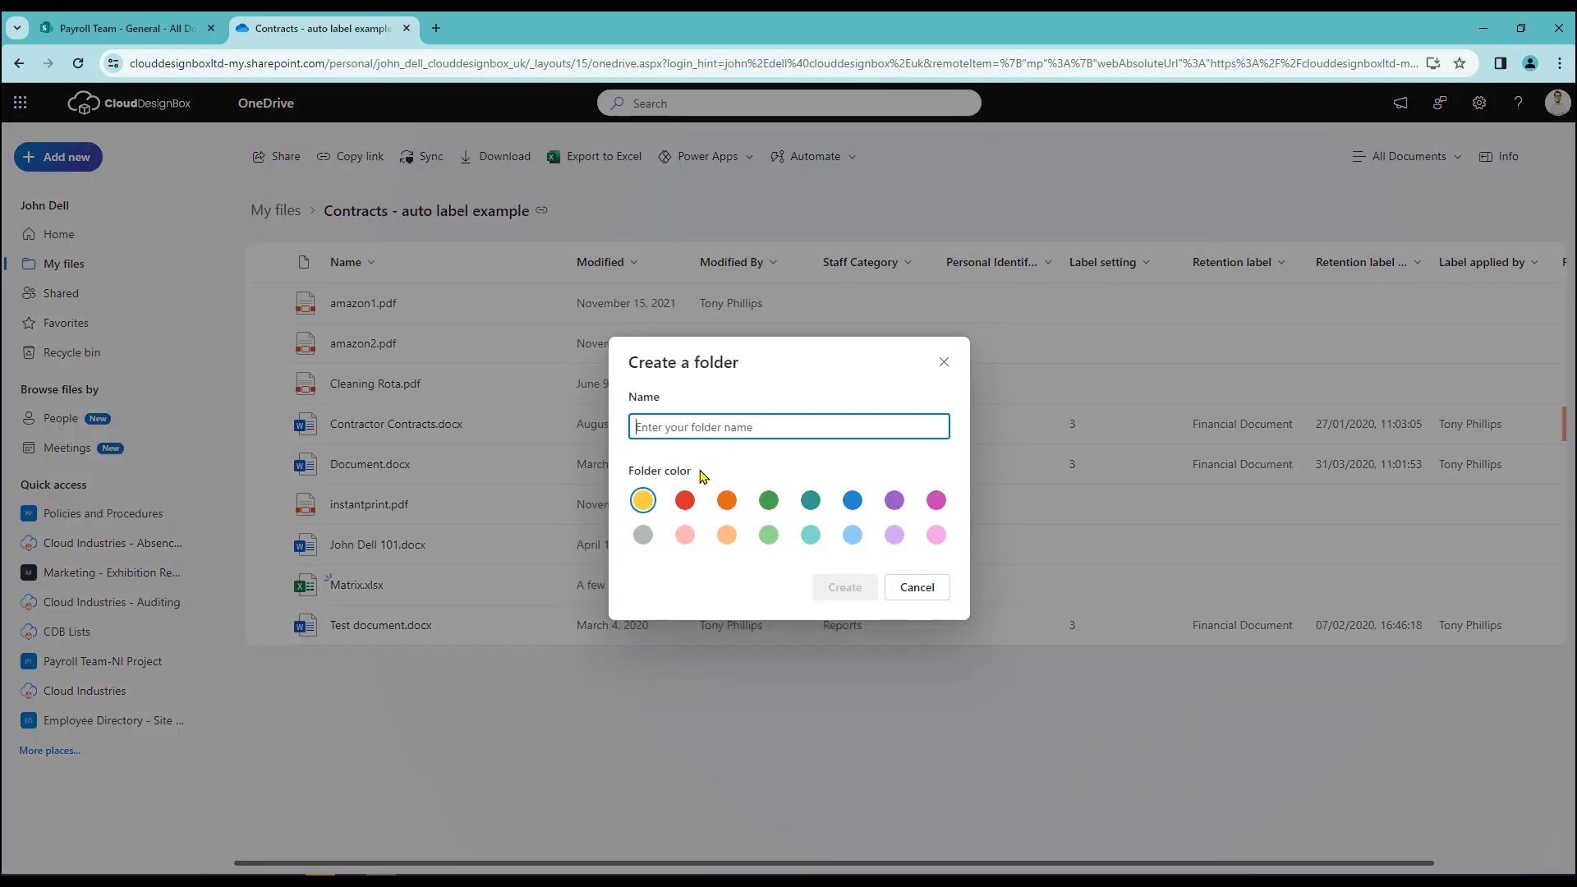
text(Spreadsheets)
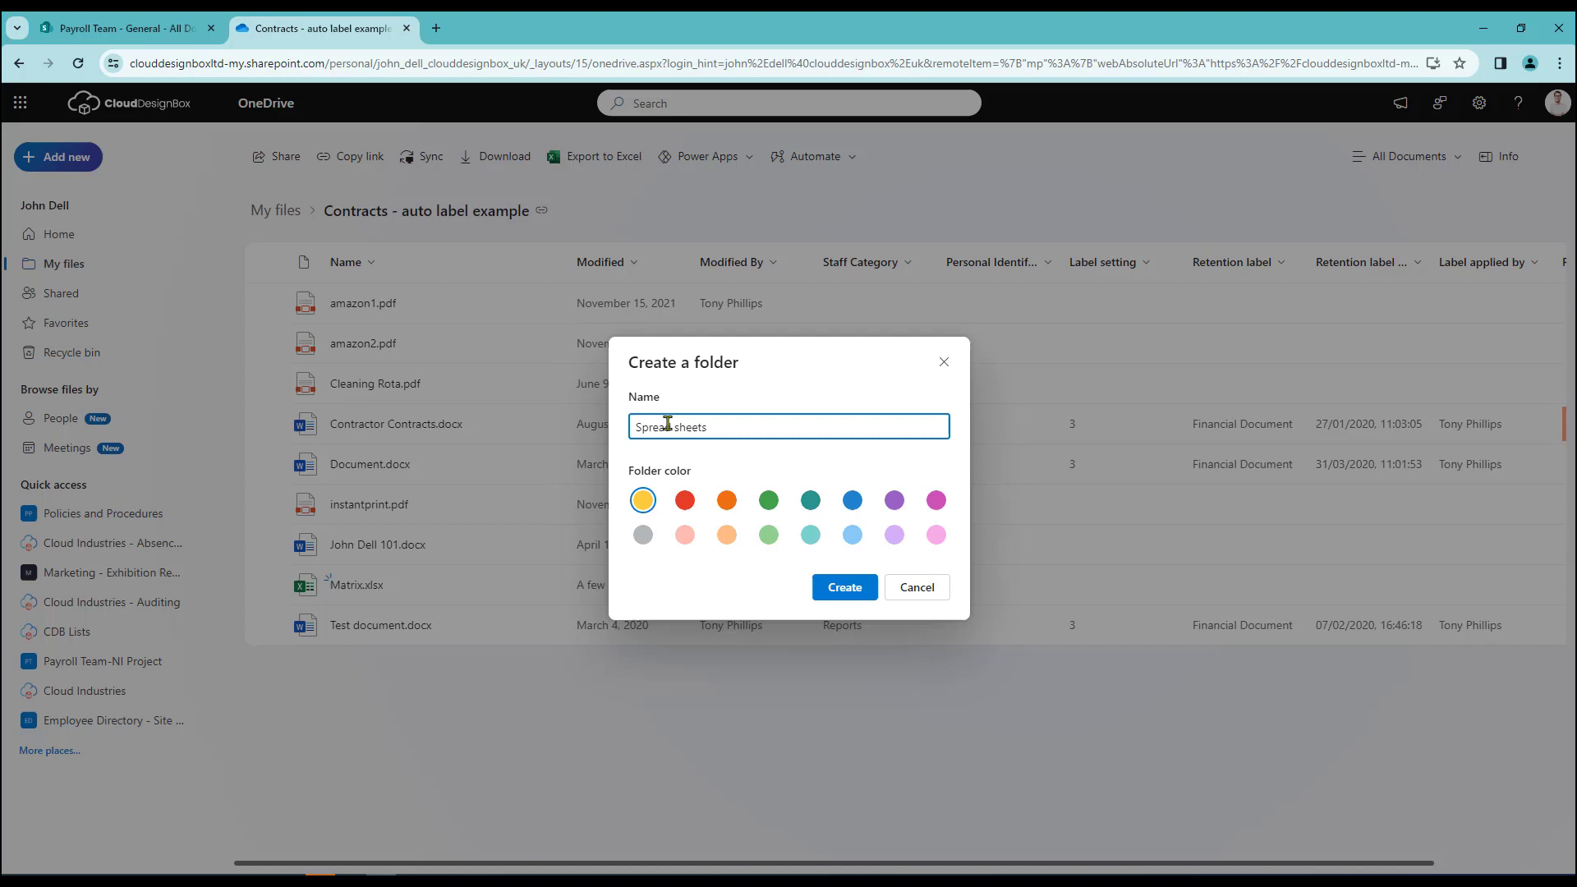
key(Return)
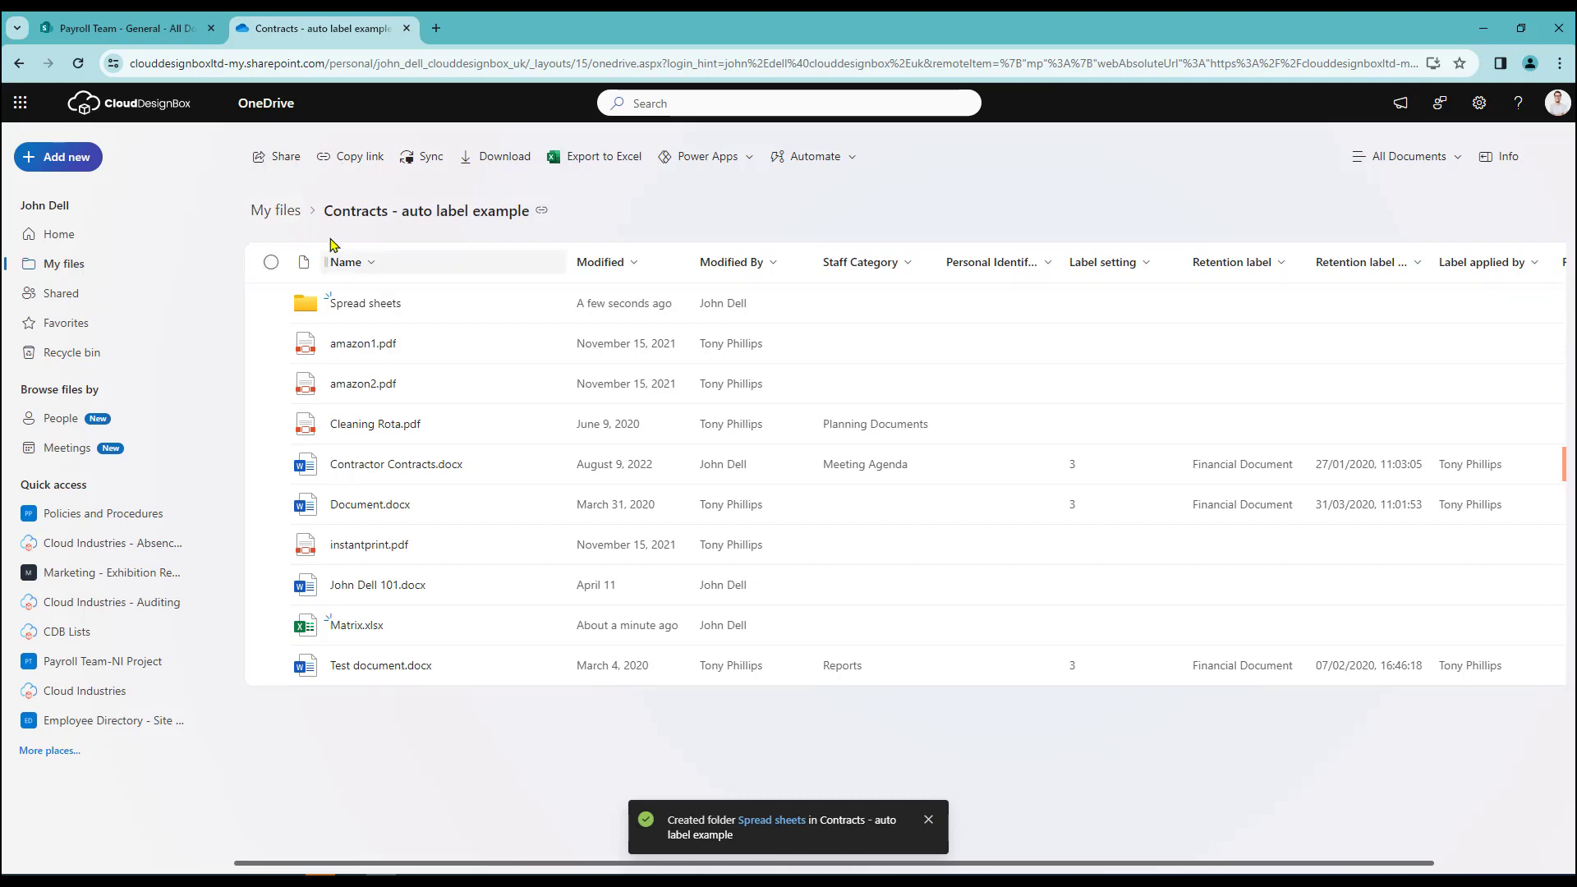
Reopen the Contracts shortcut to confirm Spread sheets and Matrix.xlsx are listed, then go back to My files
click(274, 211)
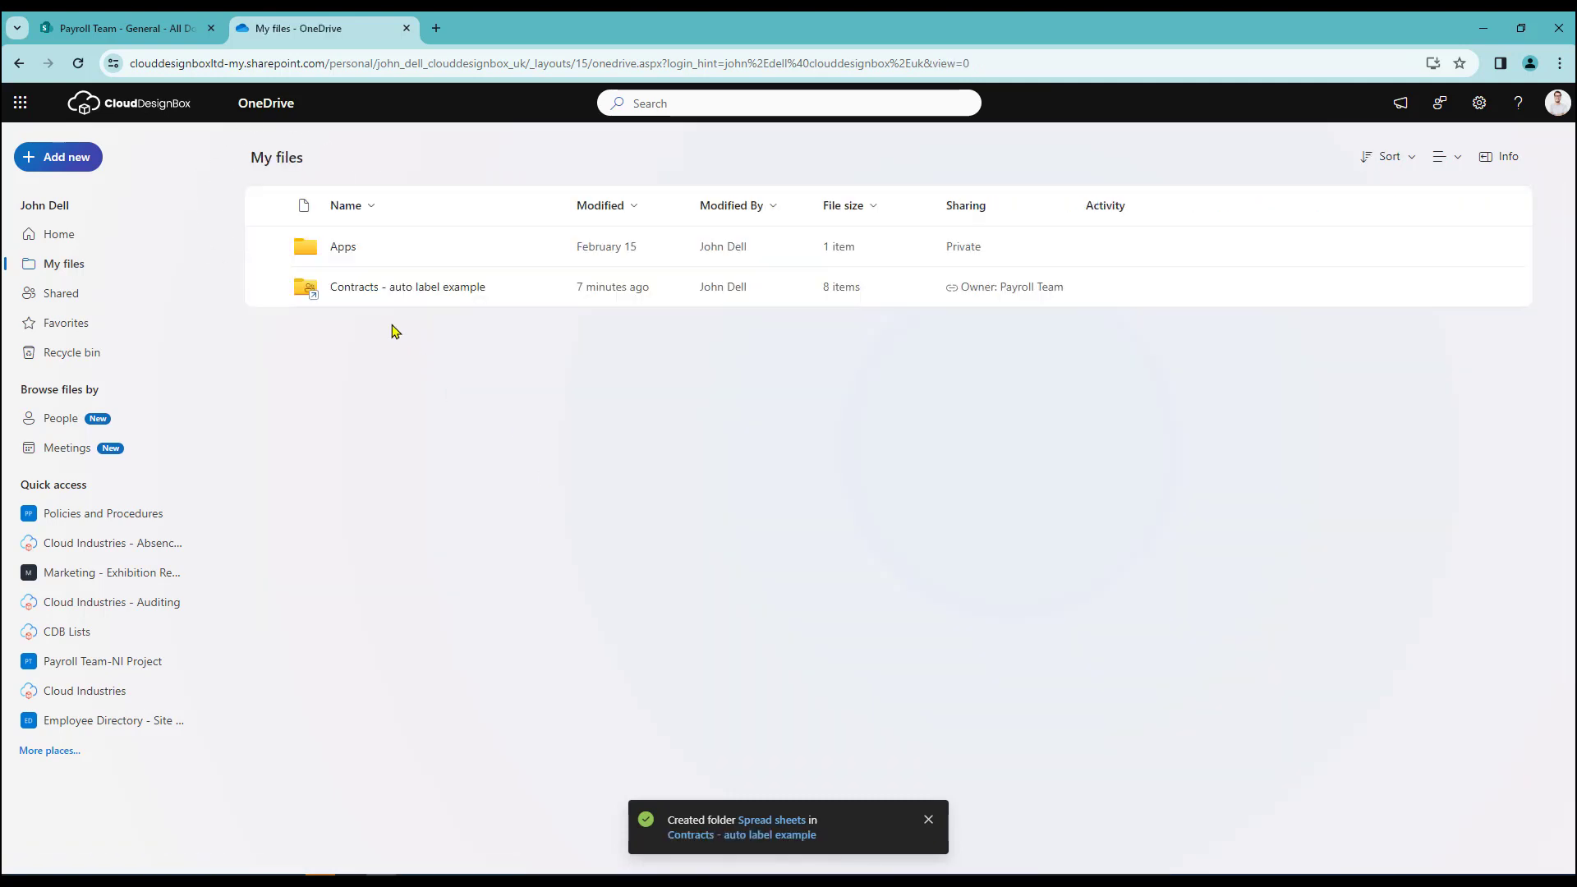
click(391, 289)
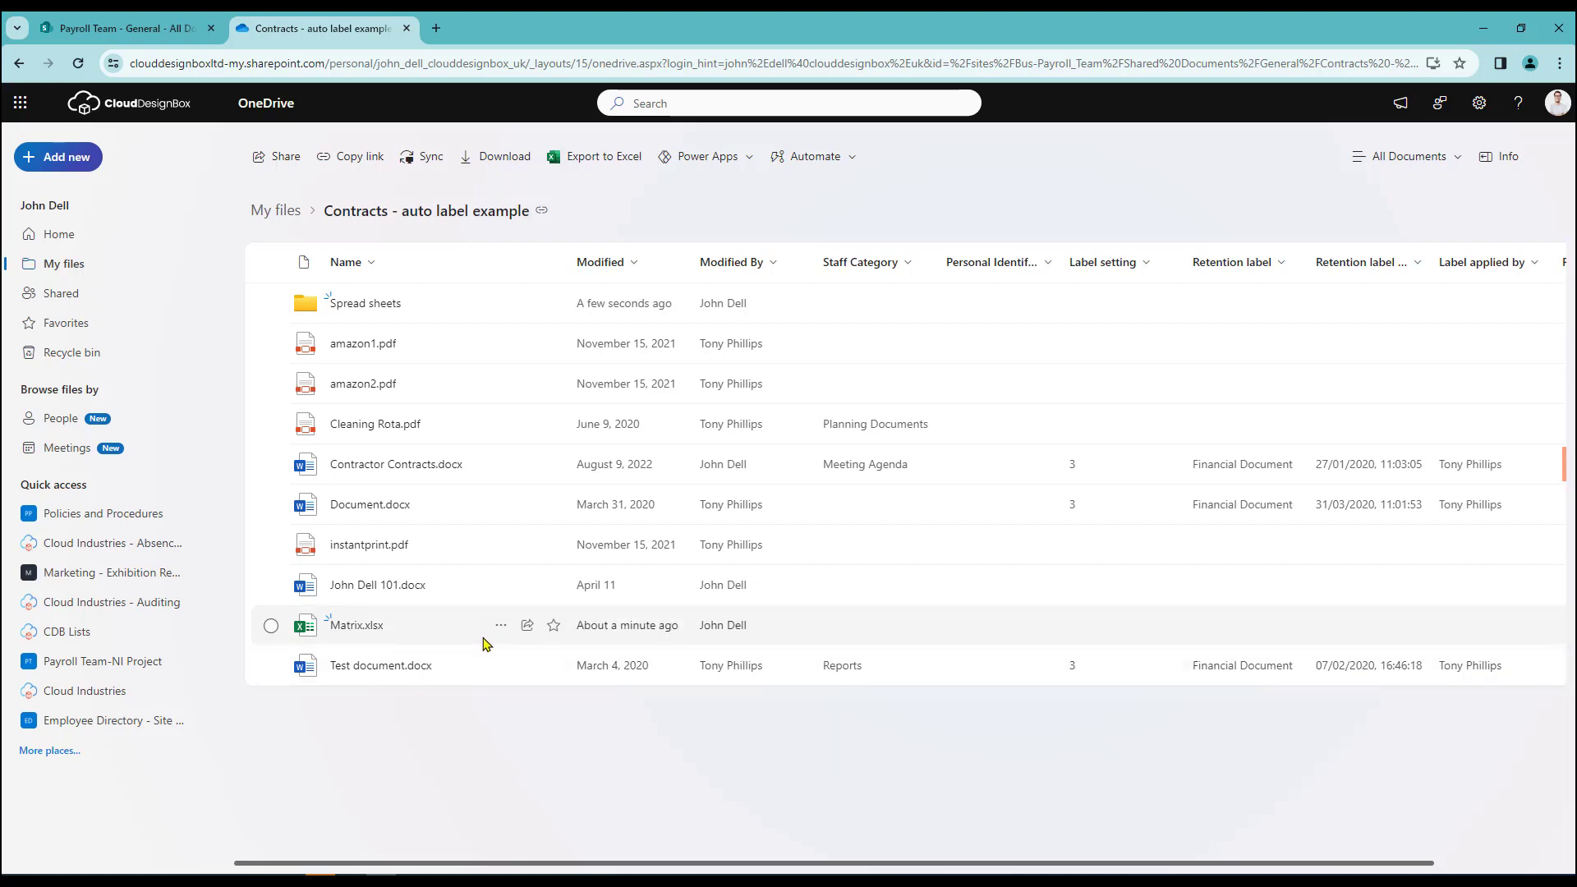
mouse_move(461, 671)
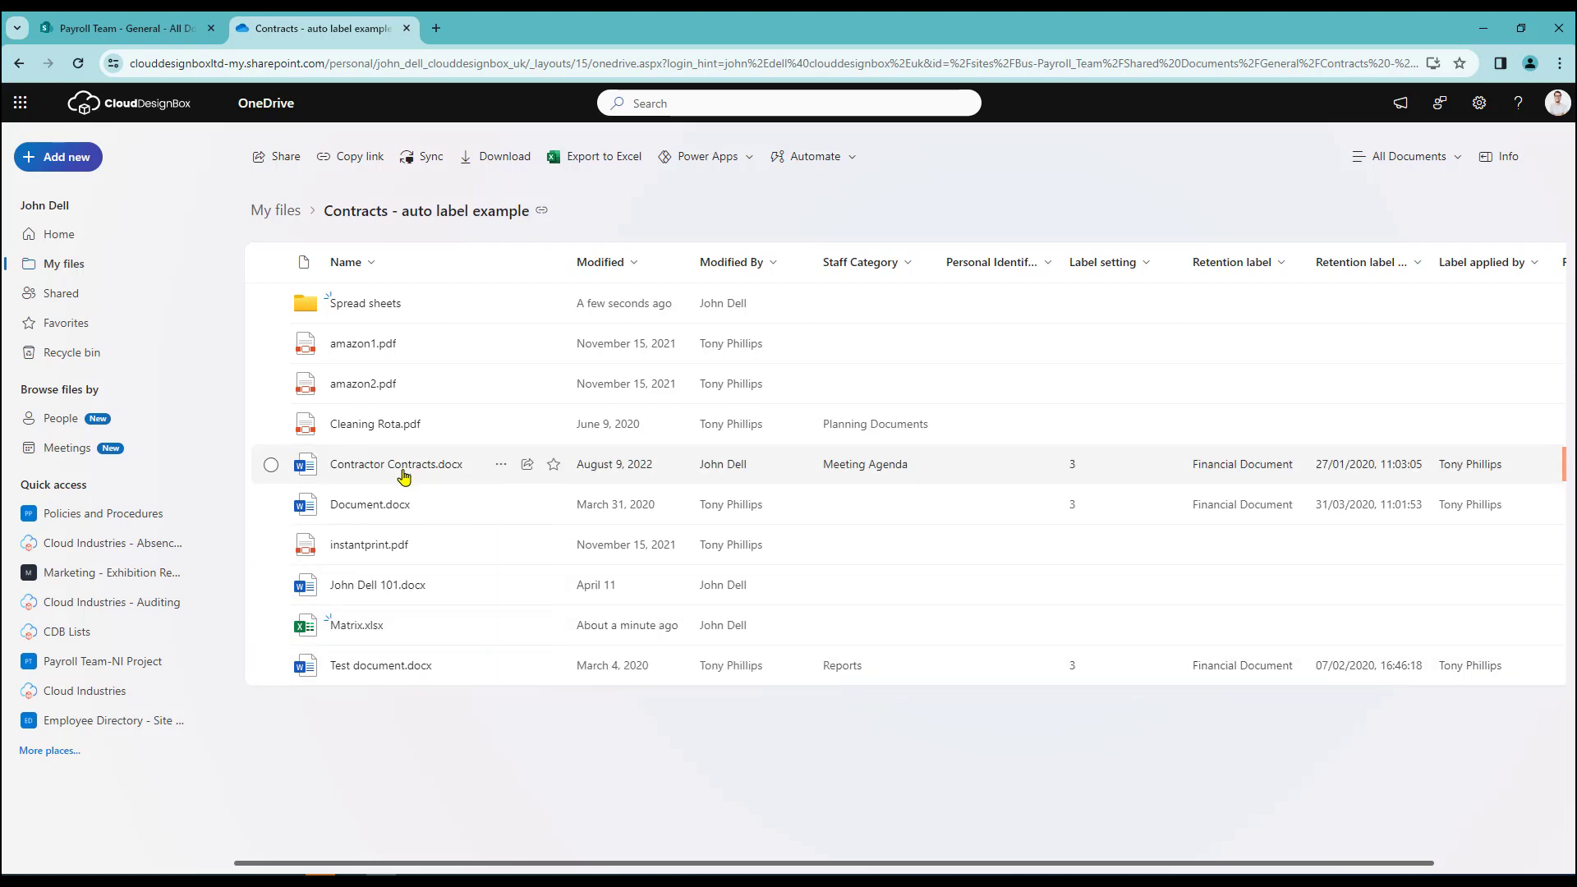
click(276, 210)
In the Payroll Team SharePoint library, confirm Spread sheets and Matrix.xlsx appear in Contracts - auto label example
click(125, 30)
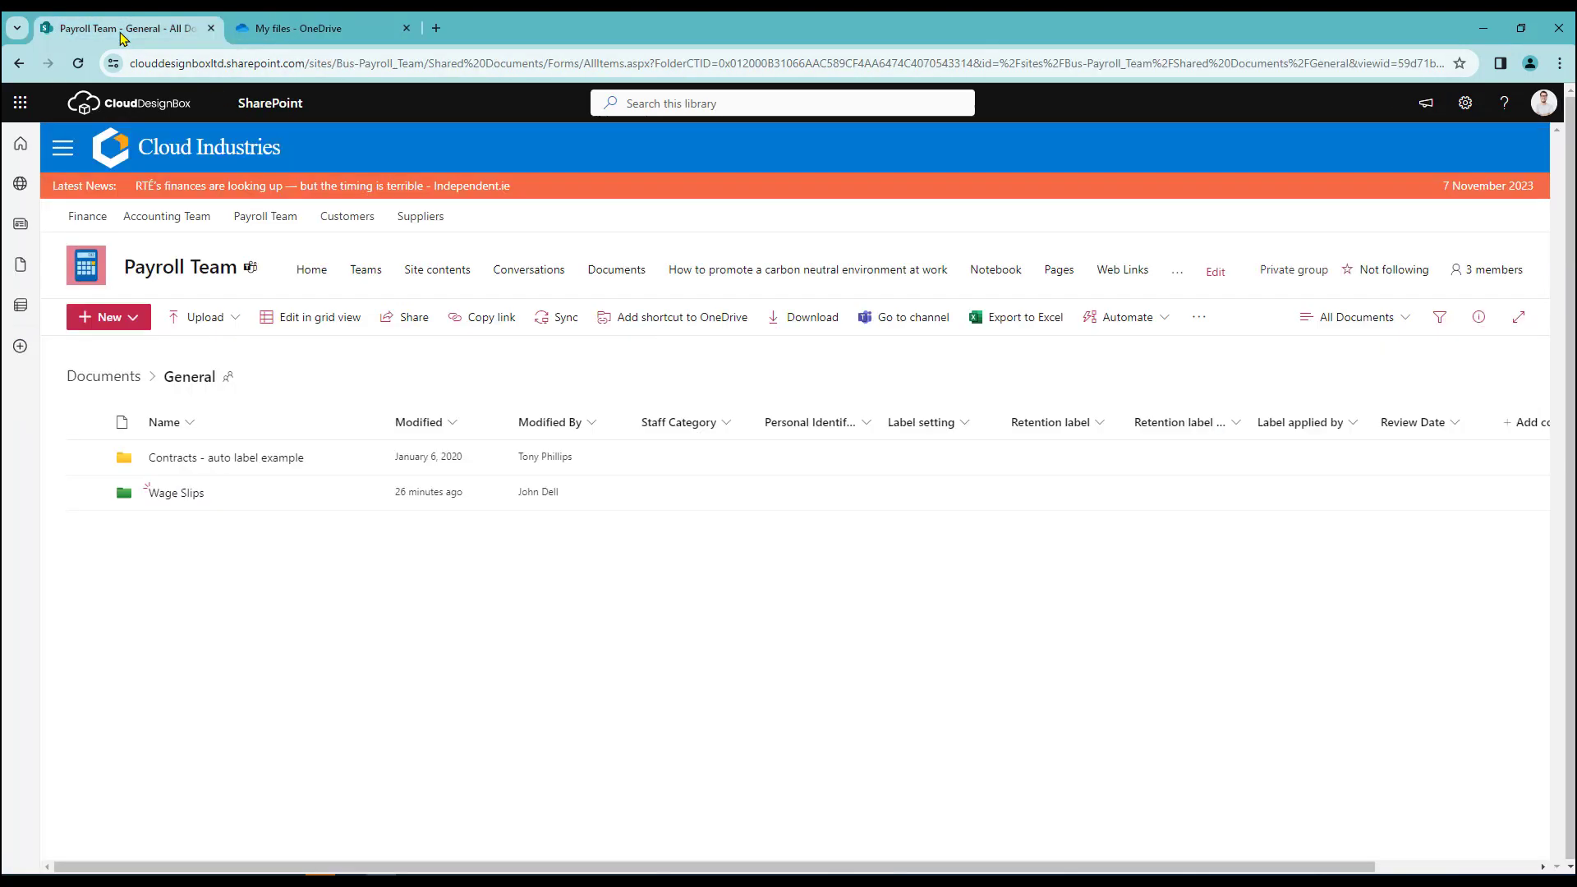
click(174, 470)
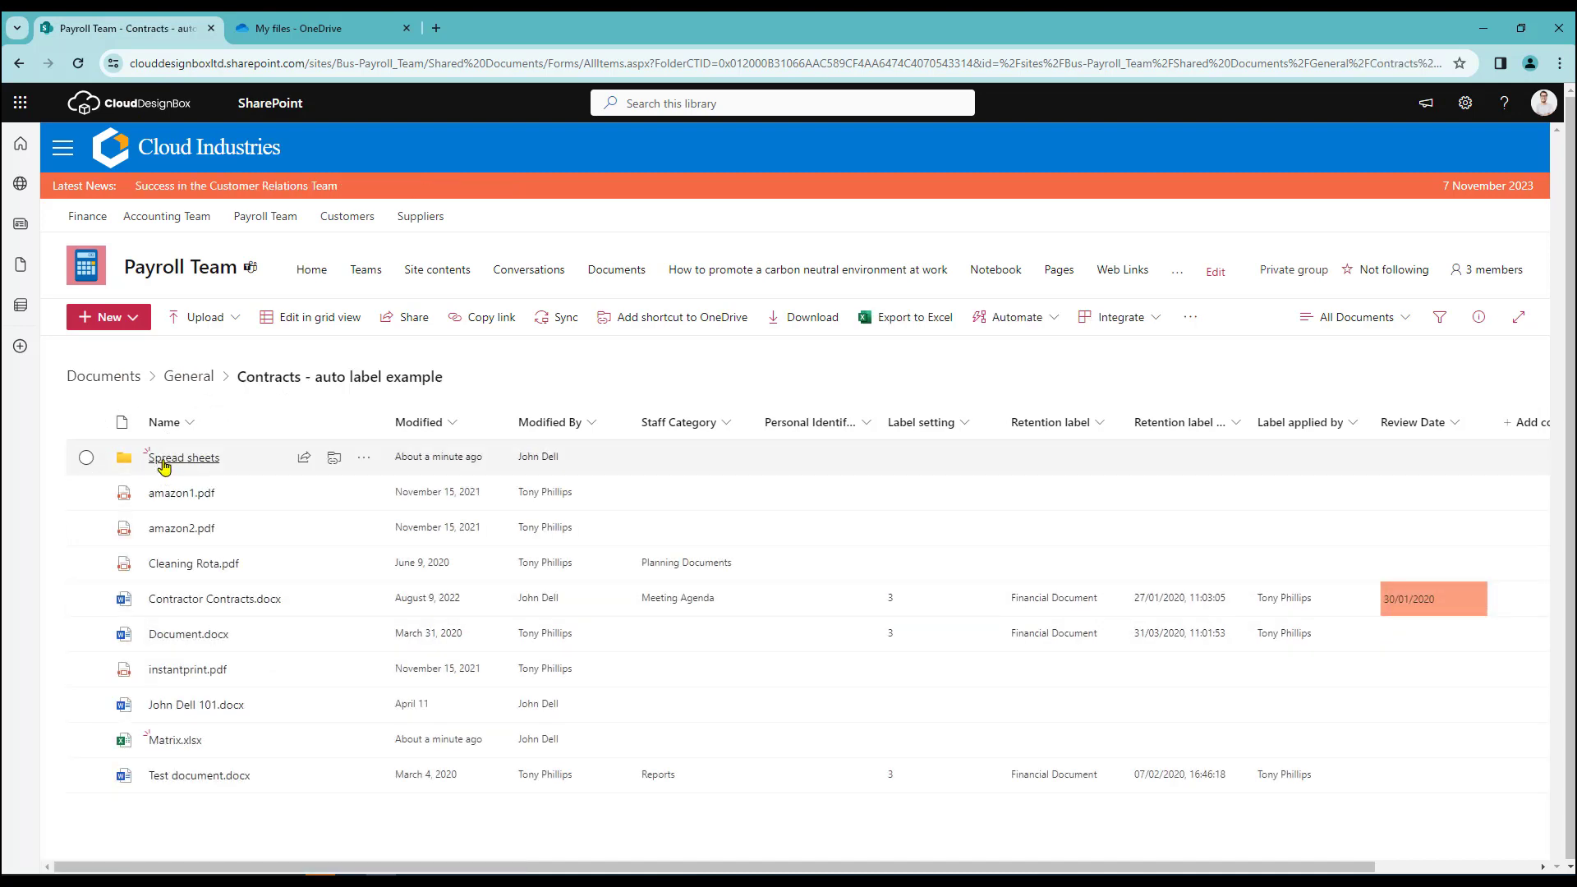
click(163, 465)
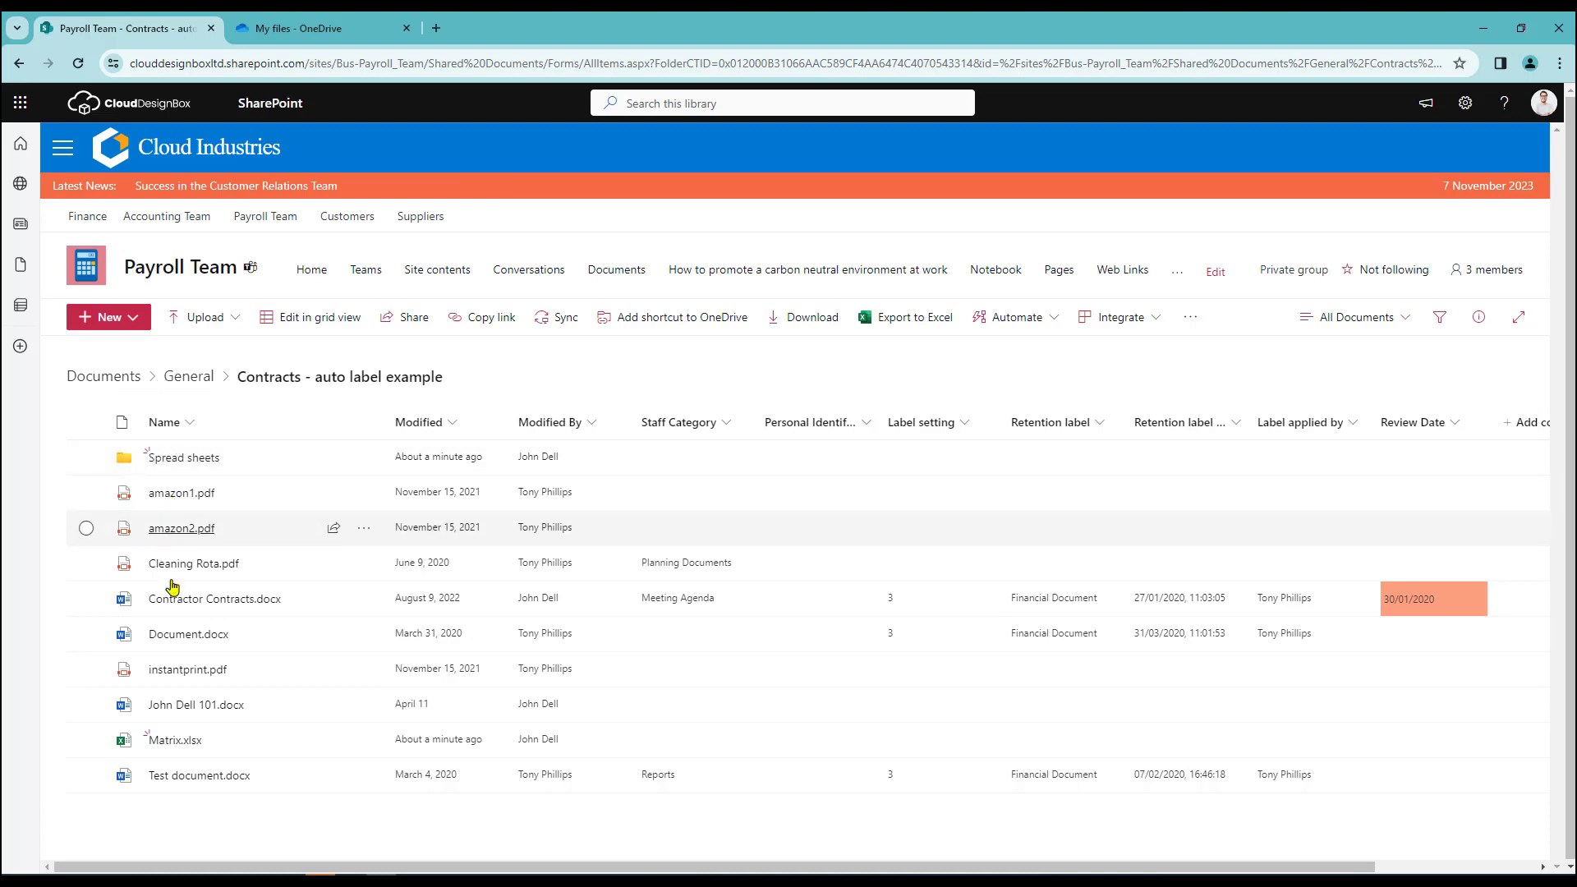
mouse_move(182, 750)
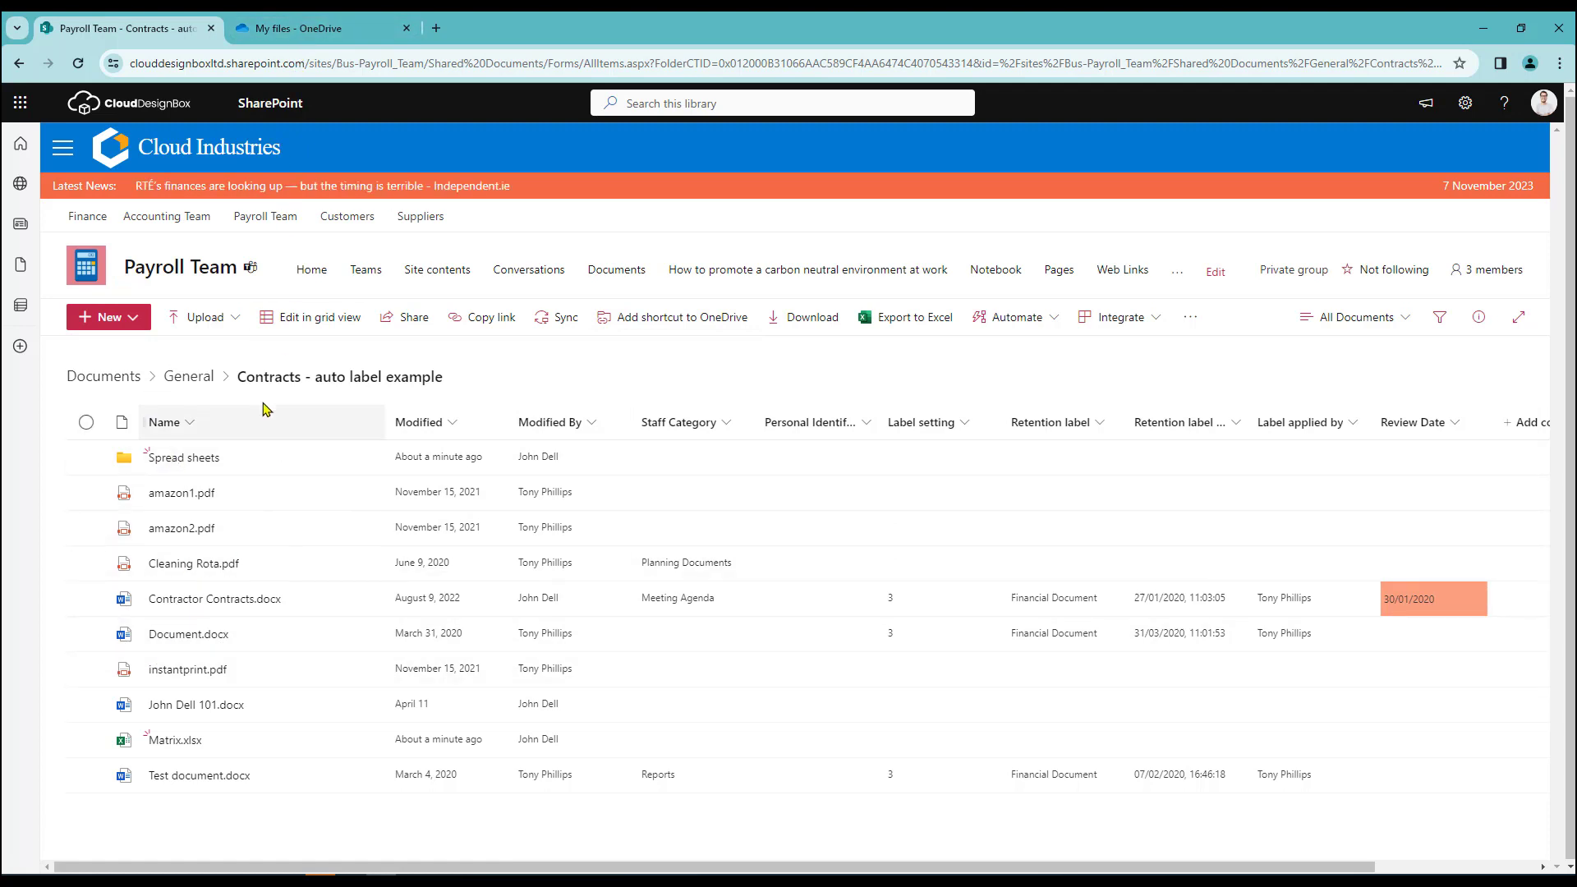
click(107, 324)
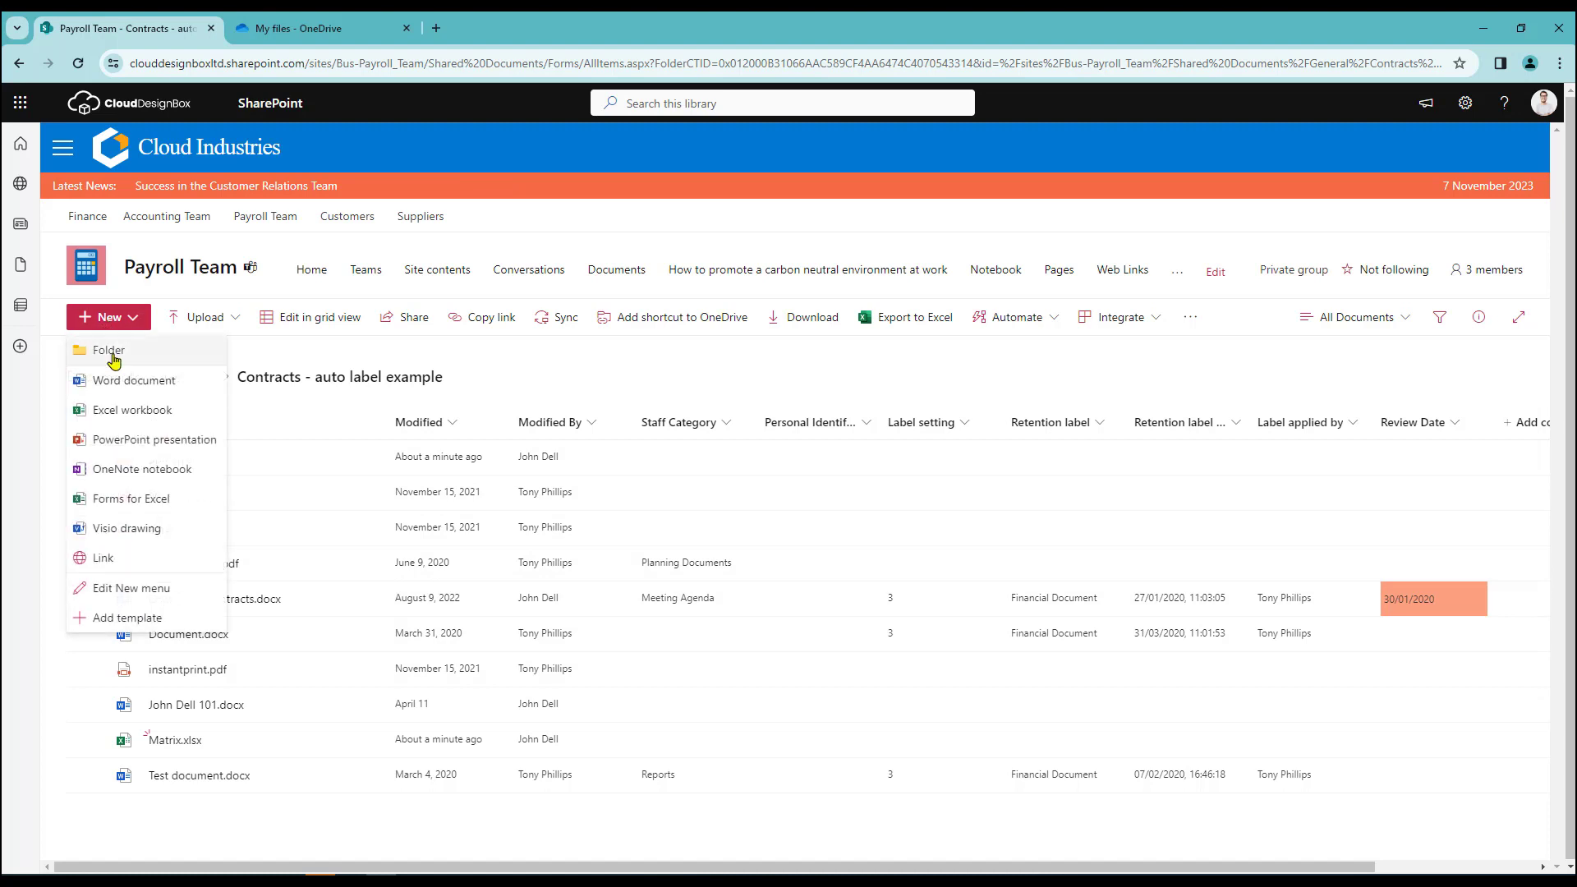
click(134, 320)
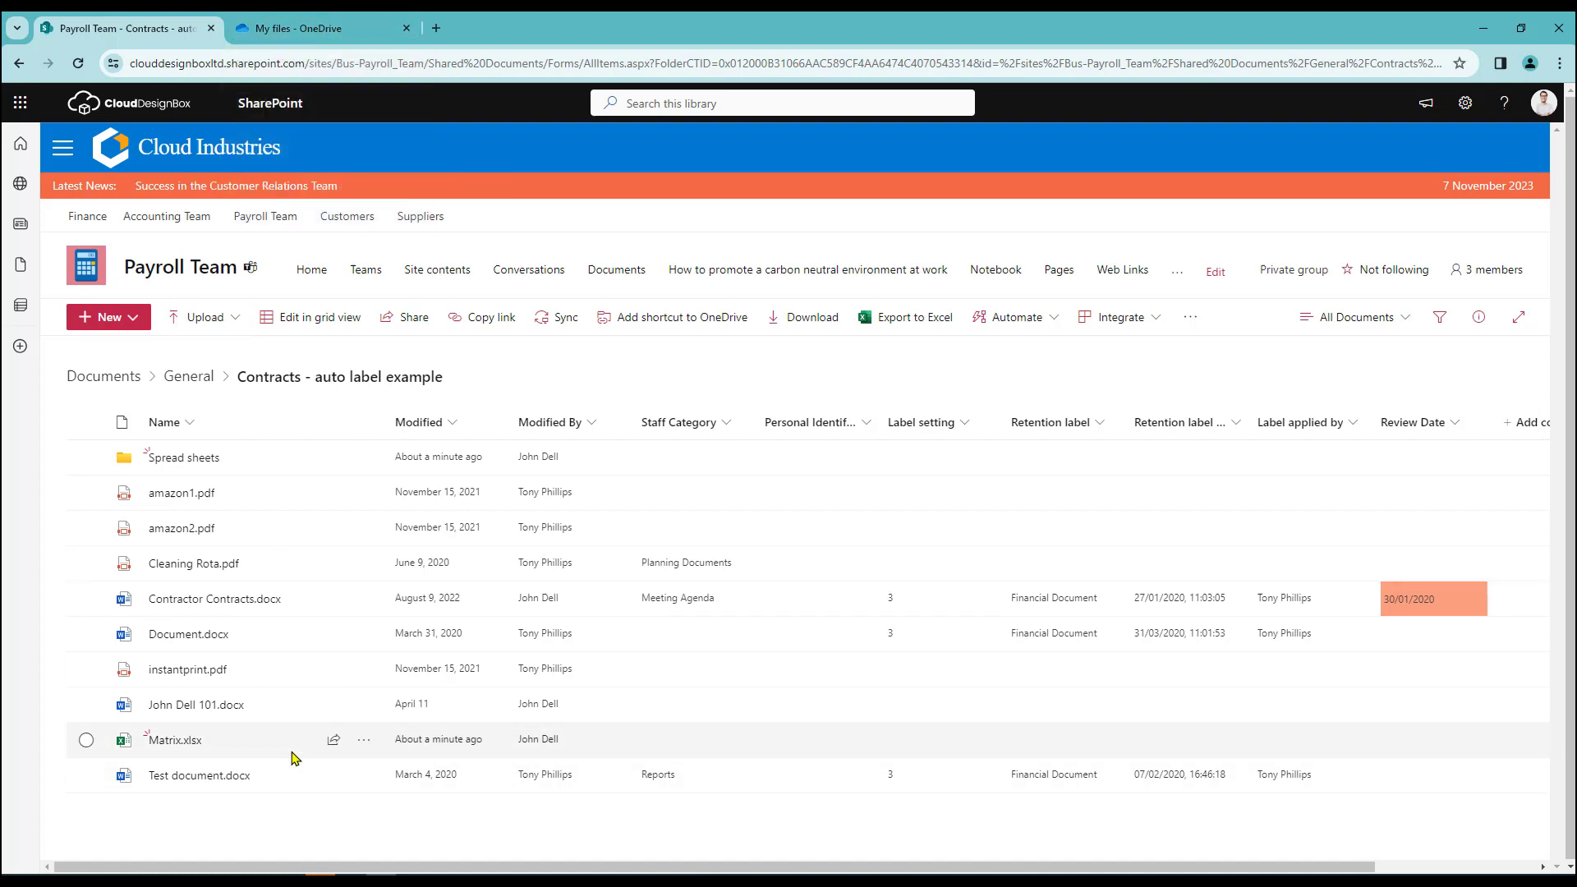
Back in OneDrive My files, delete the 'Contracts - auto label example' shortcut so only Apps remains
click(281, 31)
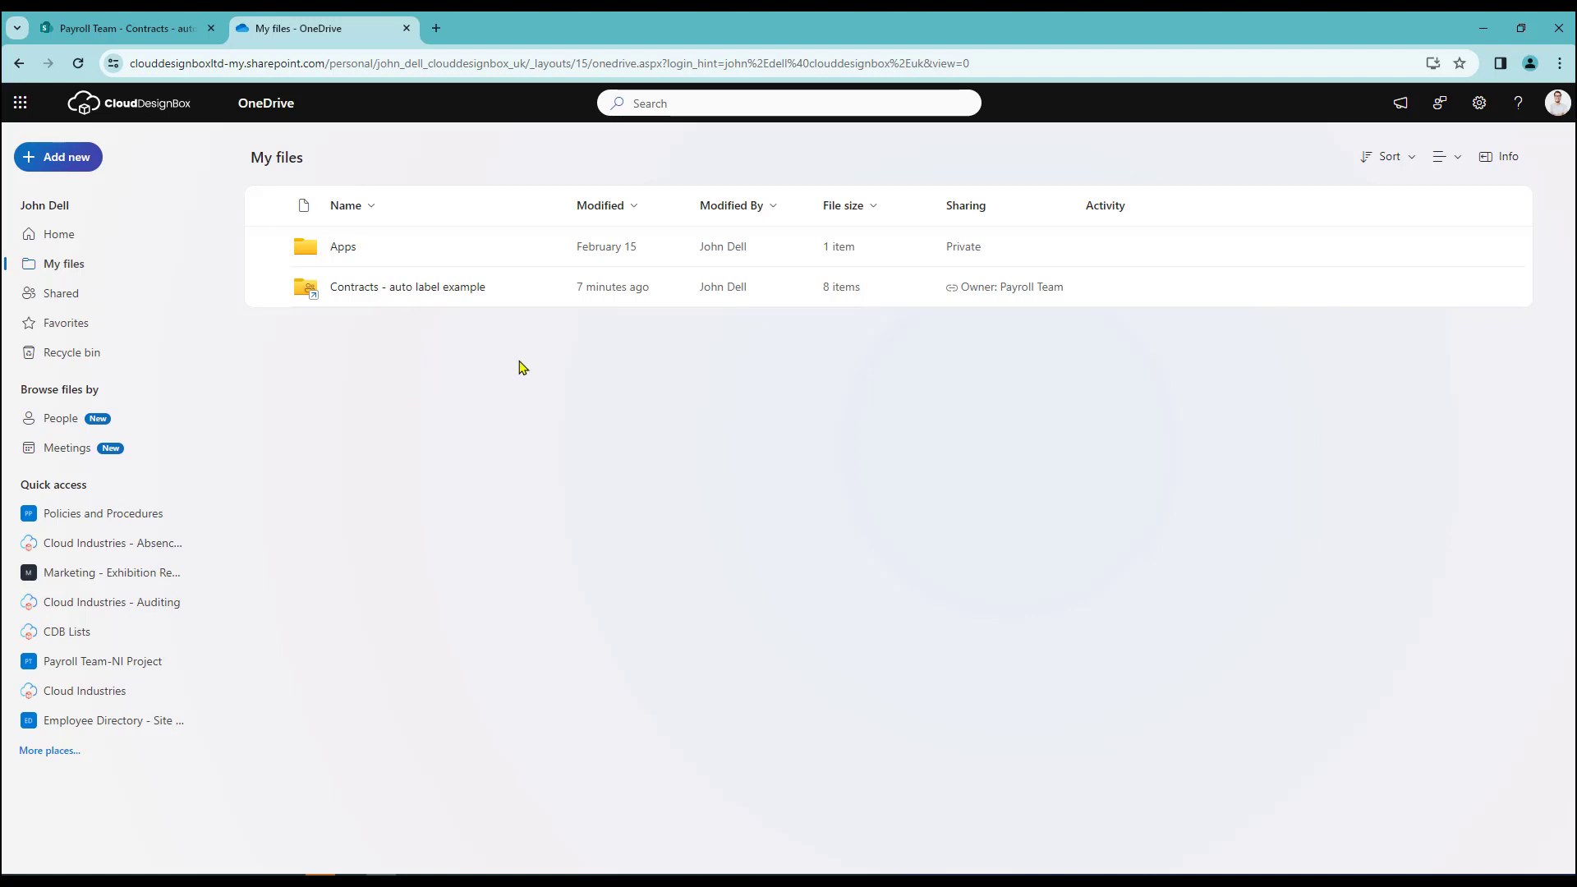
click(272, 287)
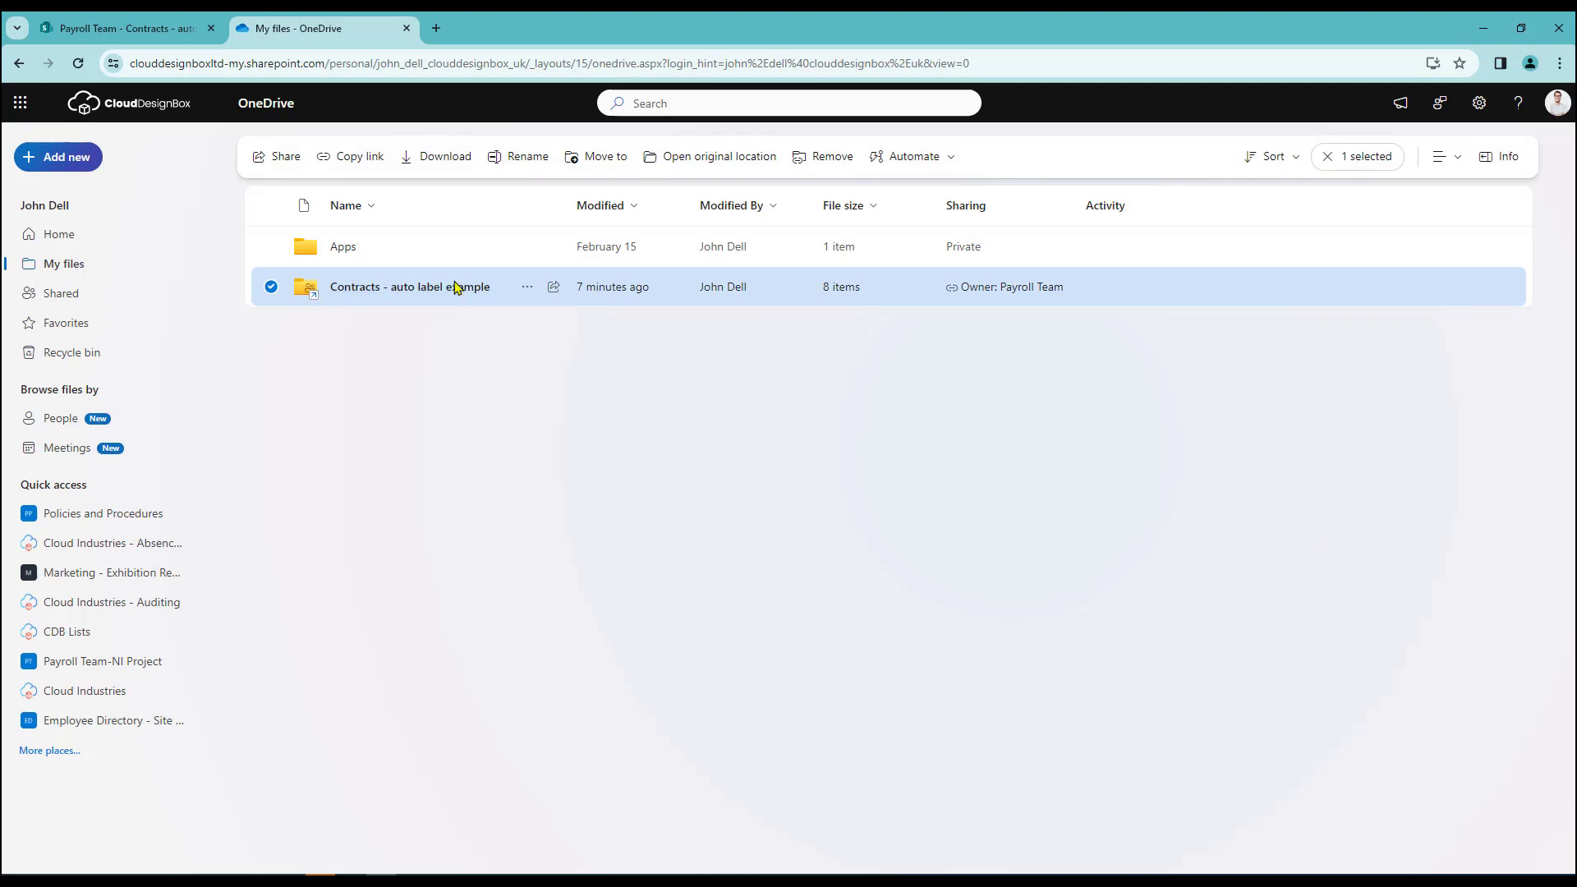
click(831, 165)
click(824, 158)
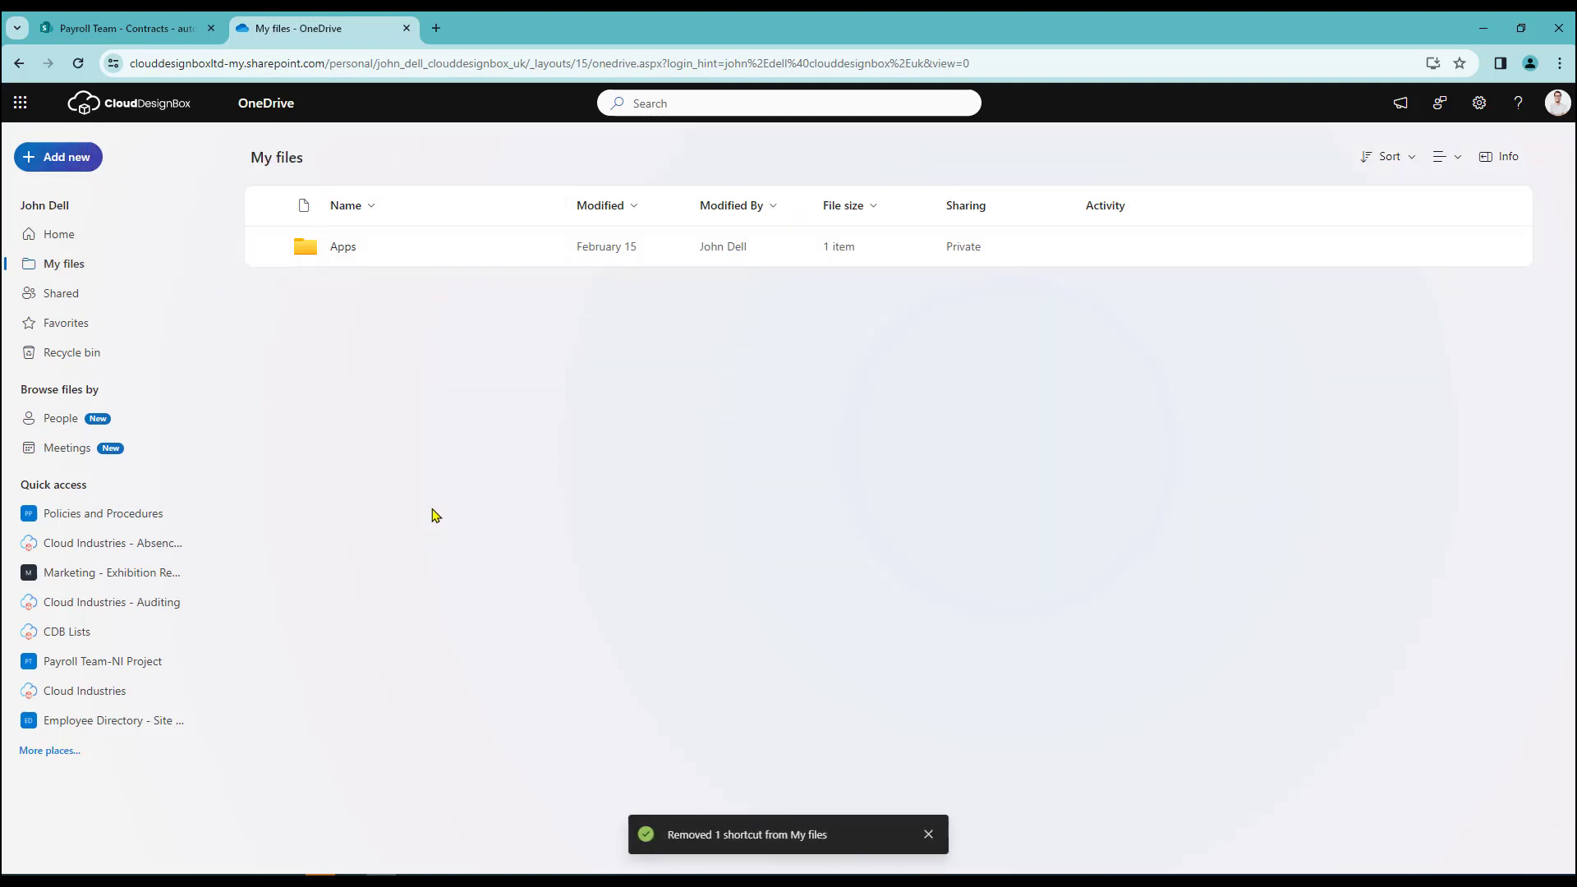
Close OneDrive, refresh SharePoint and navigate up to the Payroll Team's General folder
click(407, 29)
drag(334, 564, 148, 239)
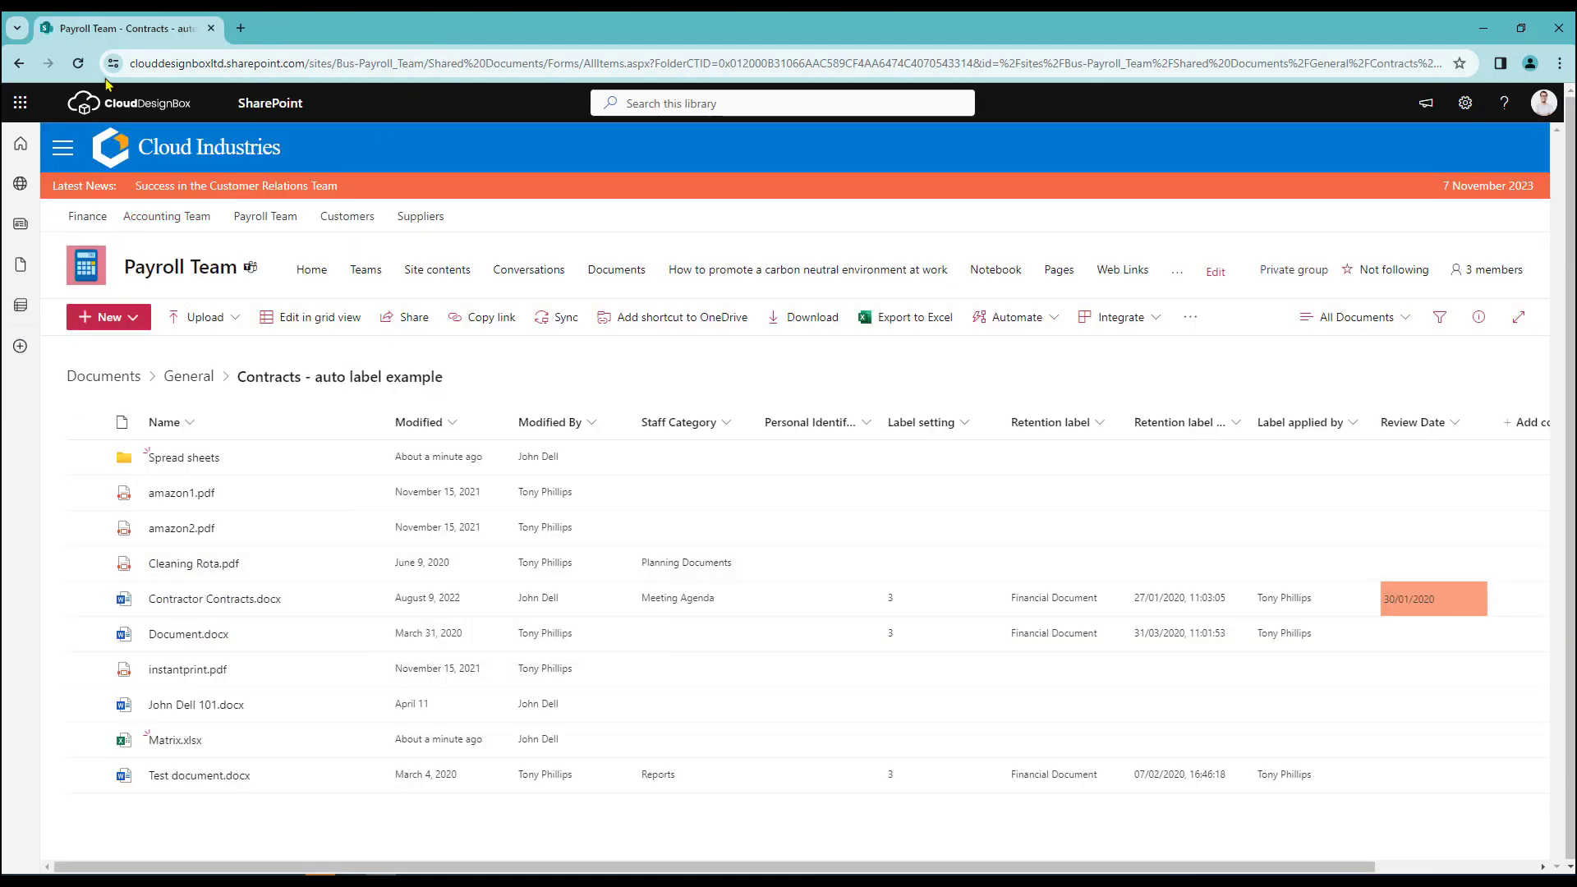
click(77, 63)
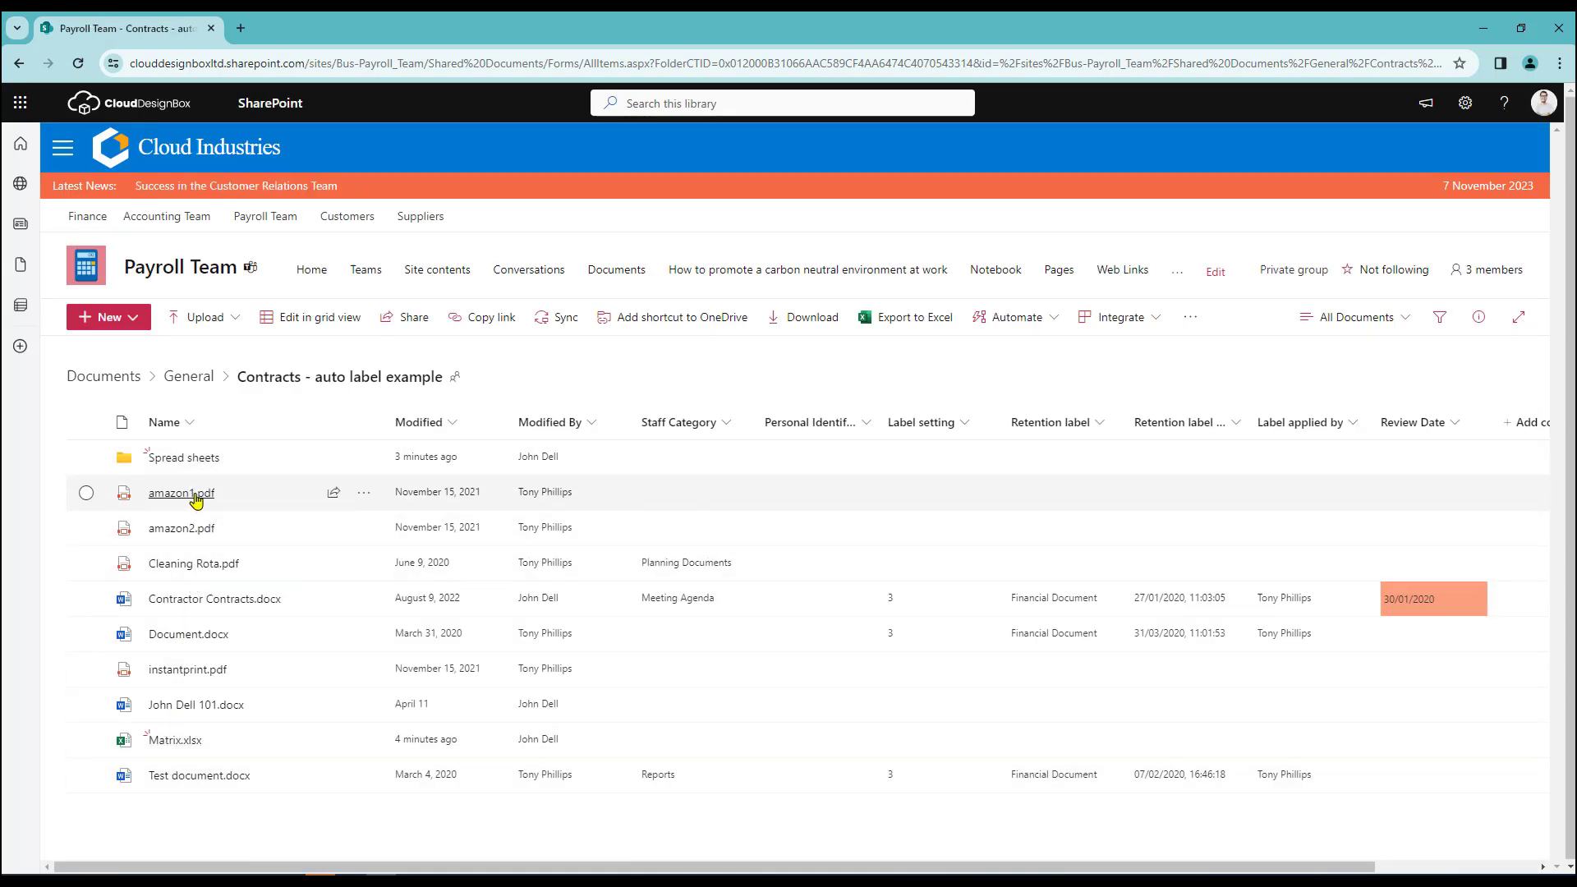
click(189, 376)
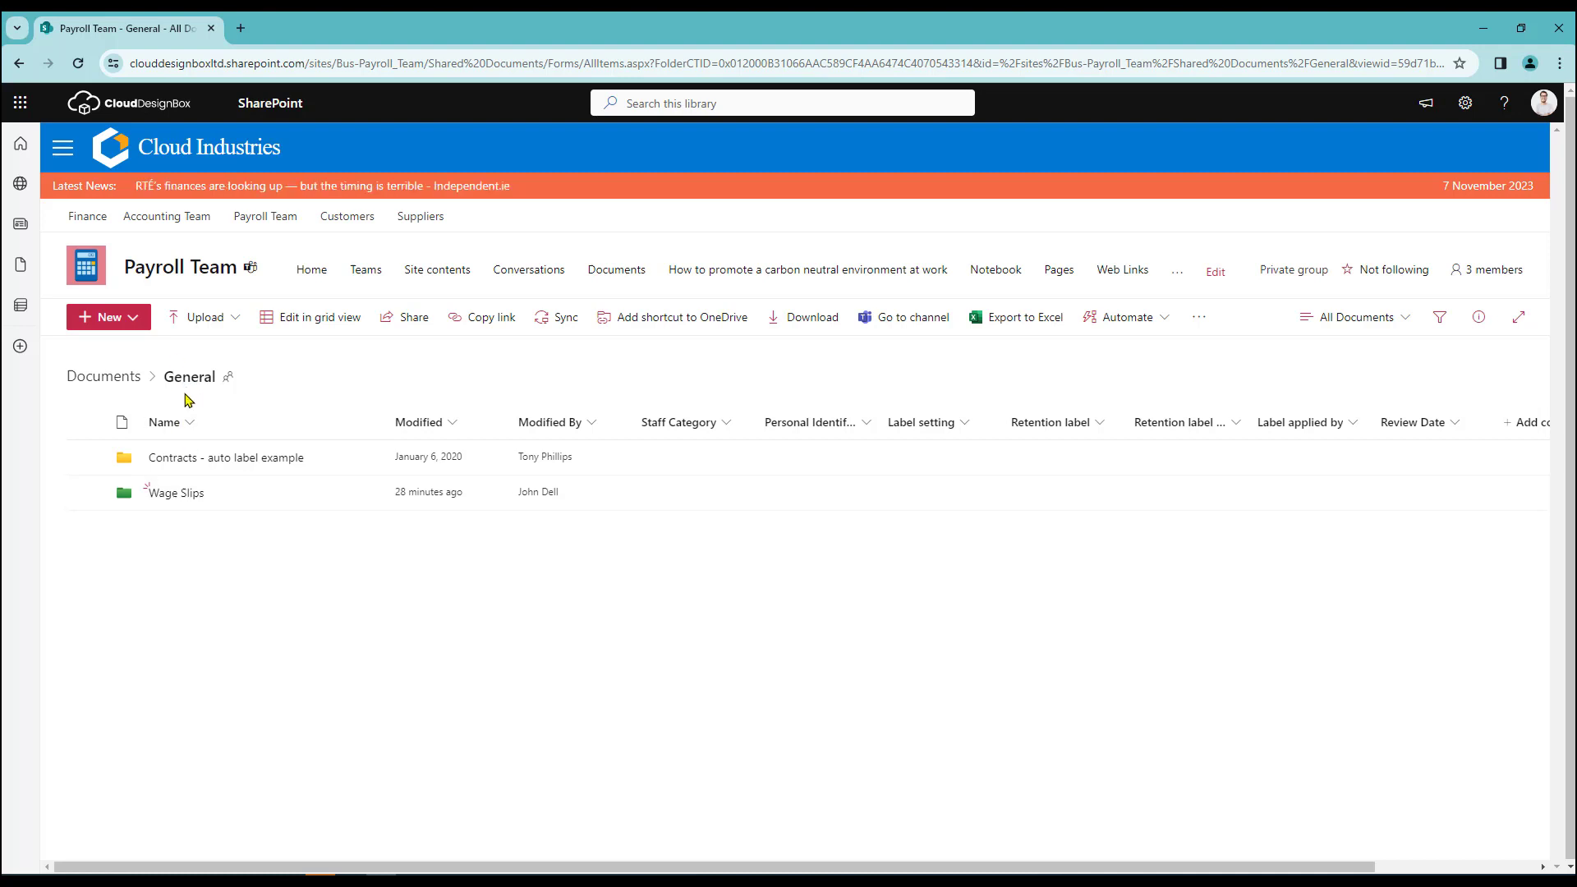
Add the General folder as a OneDrive shortcut, then launch OneDrive from the Microsoft 365 app launcher
click(674, 327)
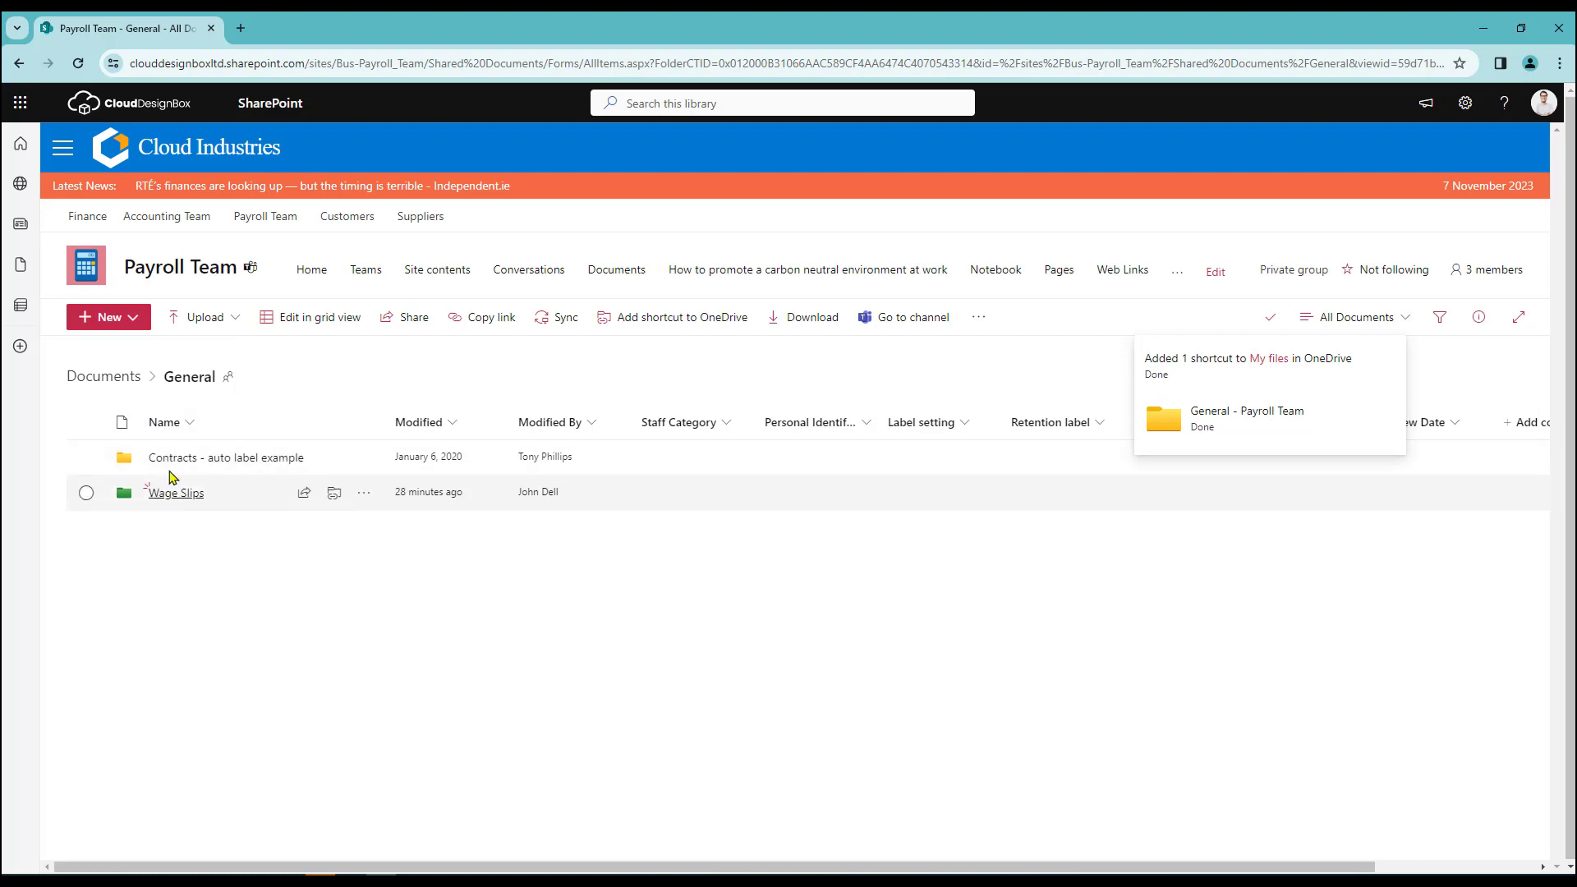
click(21, 104)
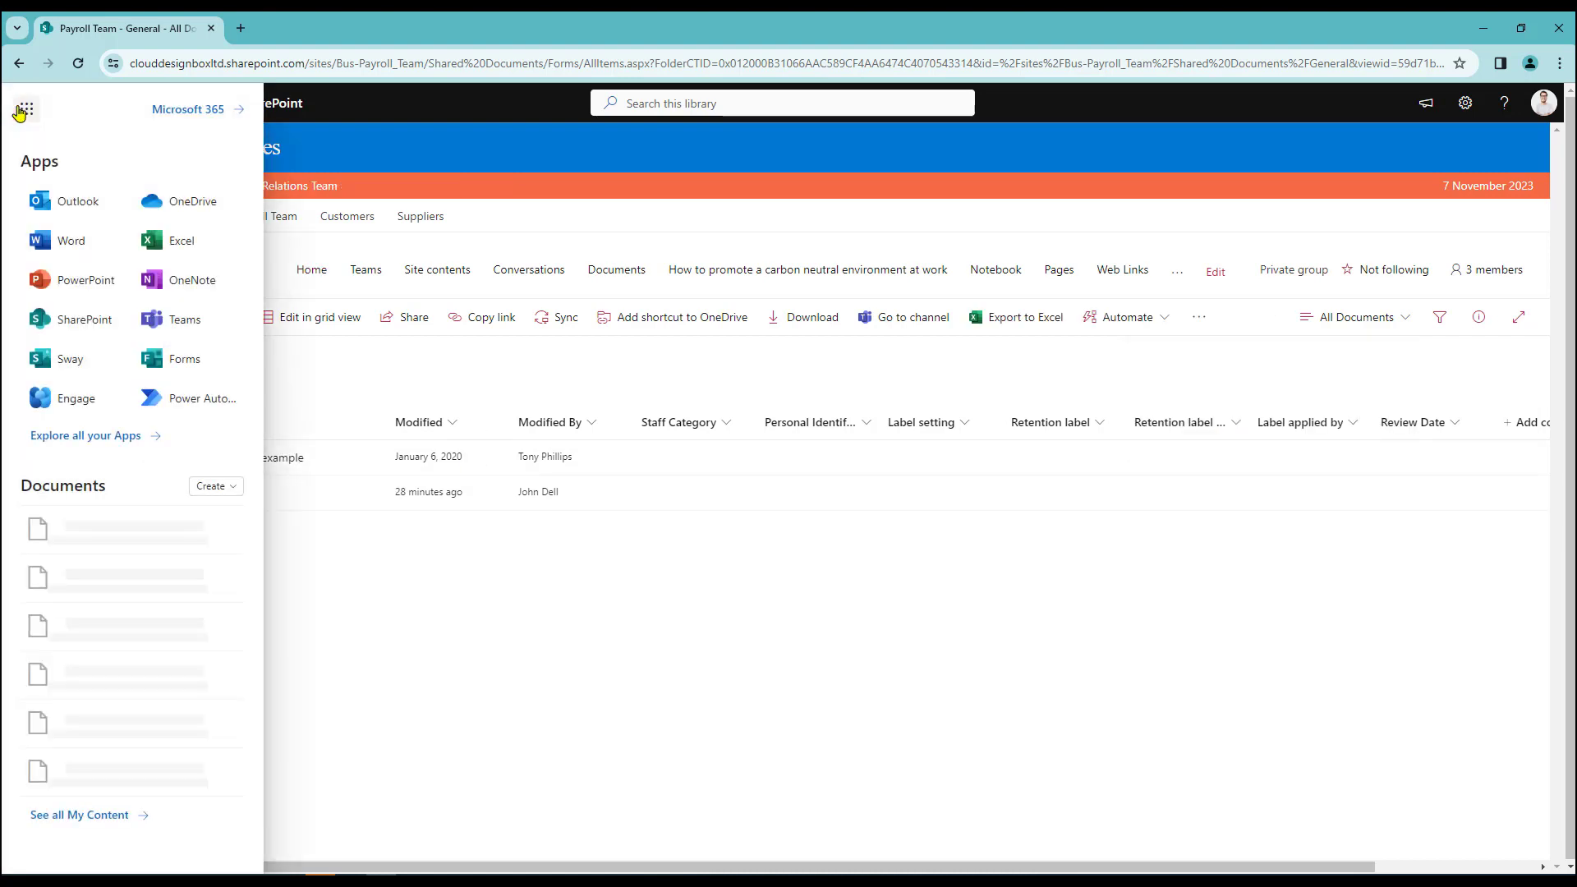
click(167, 205)
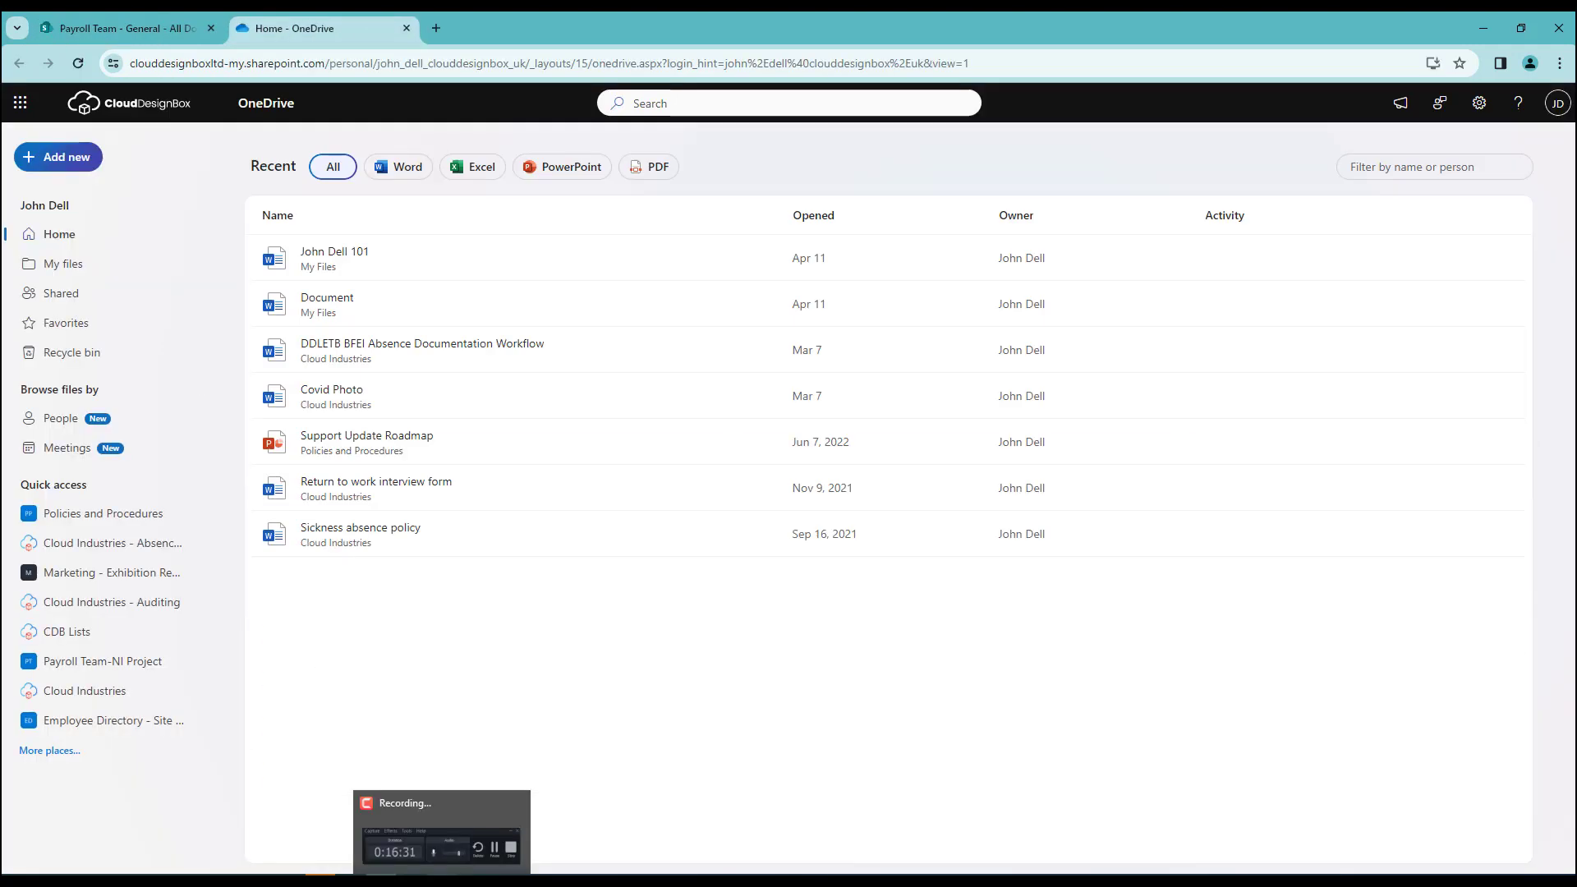
Open the General - Payroll Team shortcut in My files, showing its Contracts and Wage Slips folders
click(56, 265)
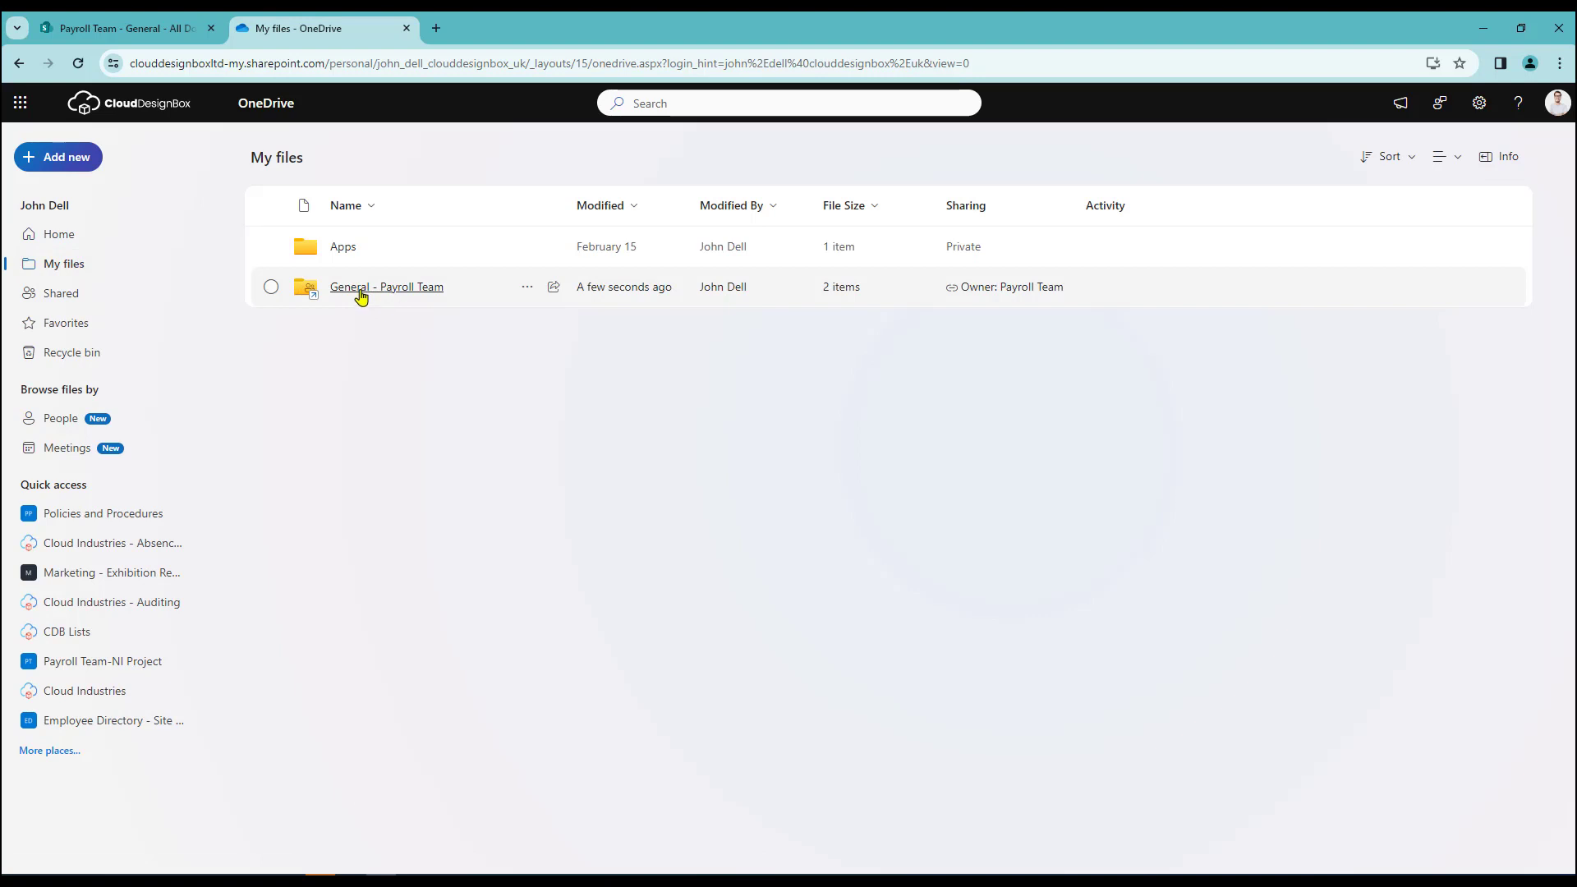
click(360, 292)
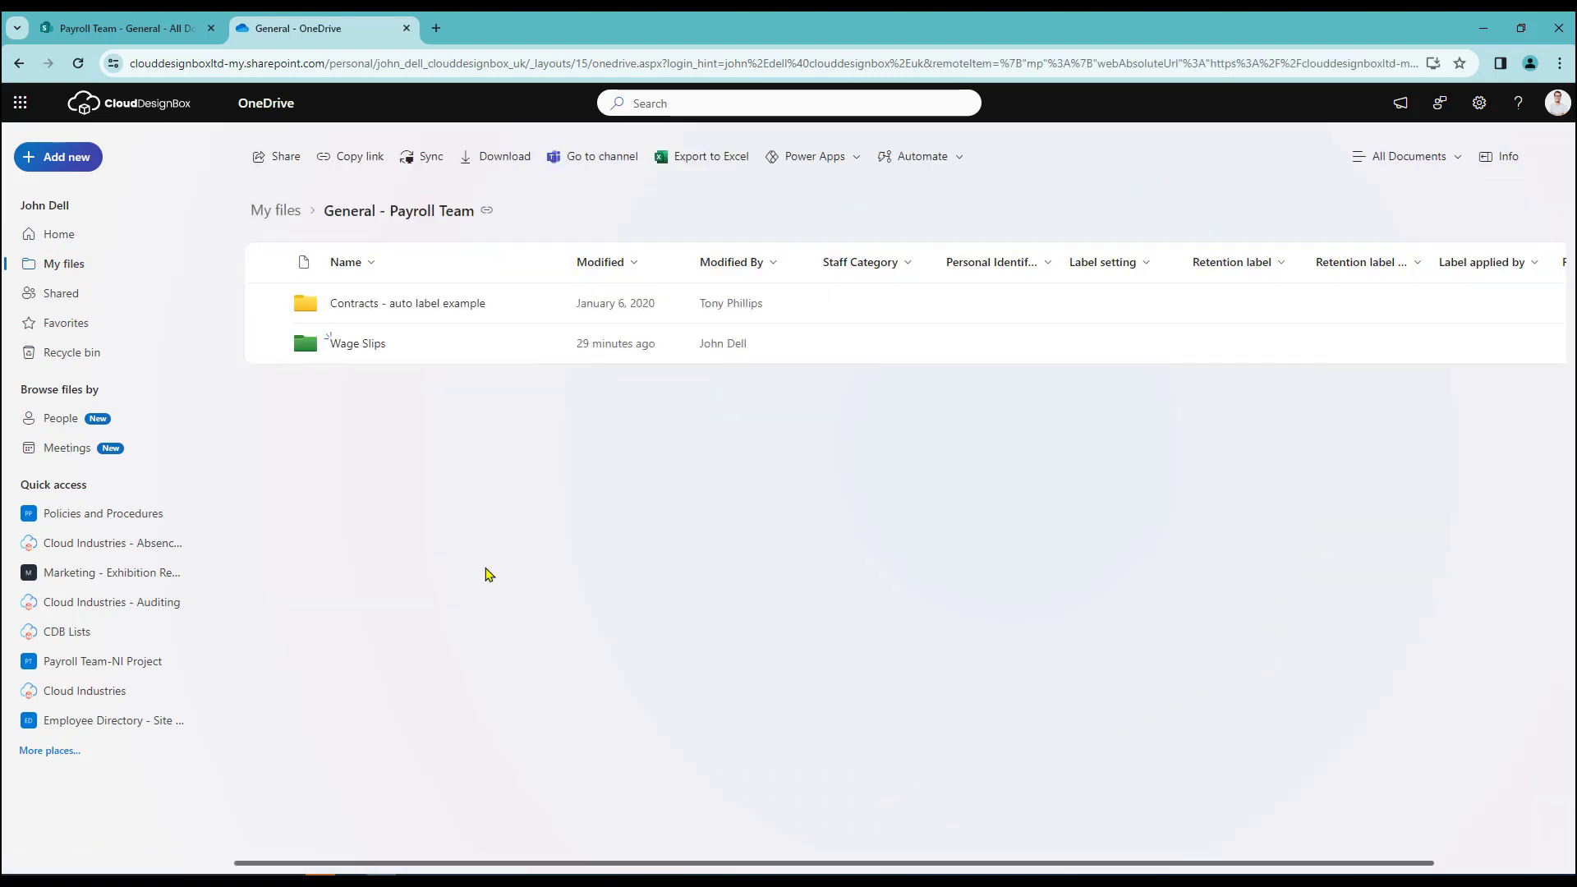
click(357, 306)
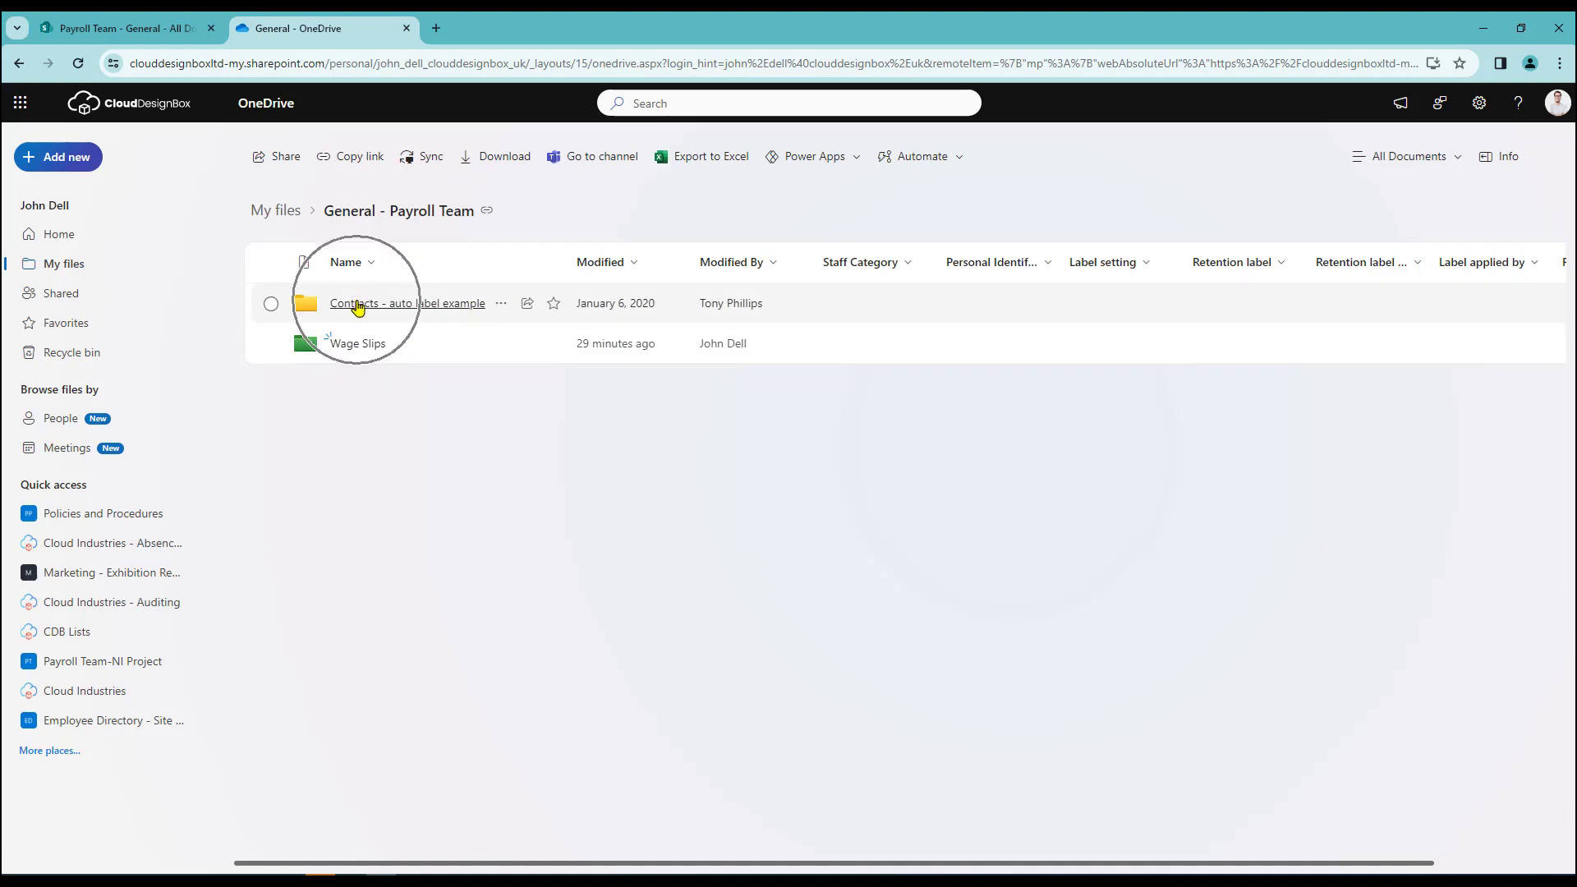
click(356, 346)
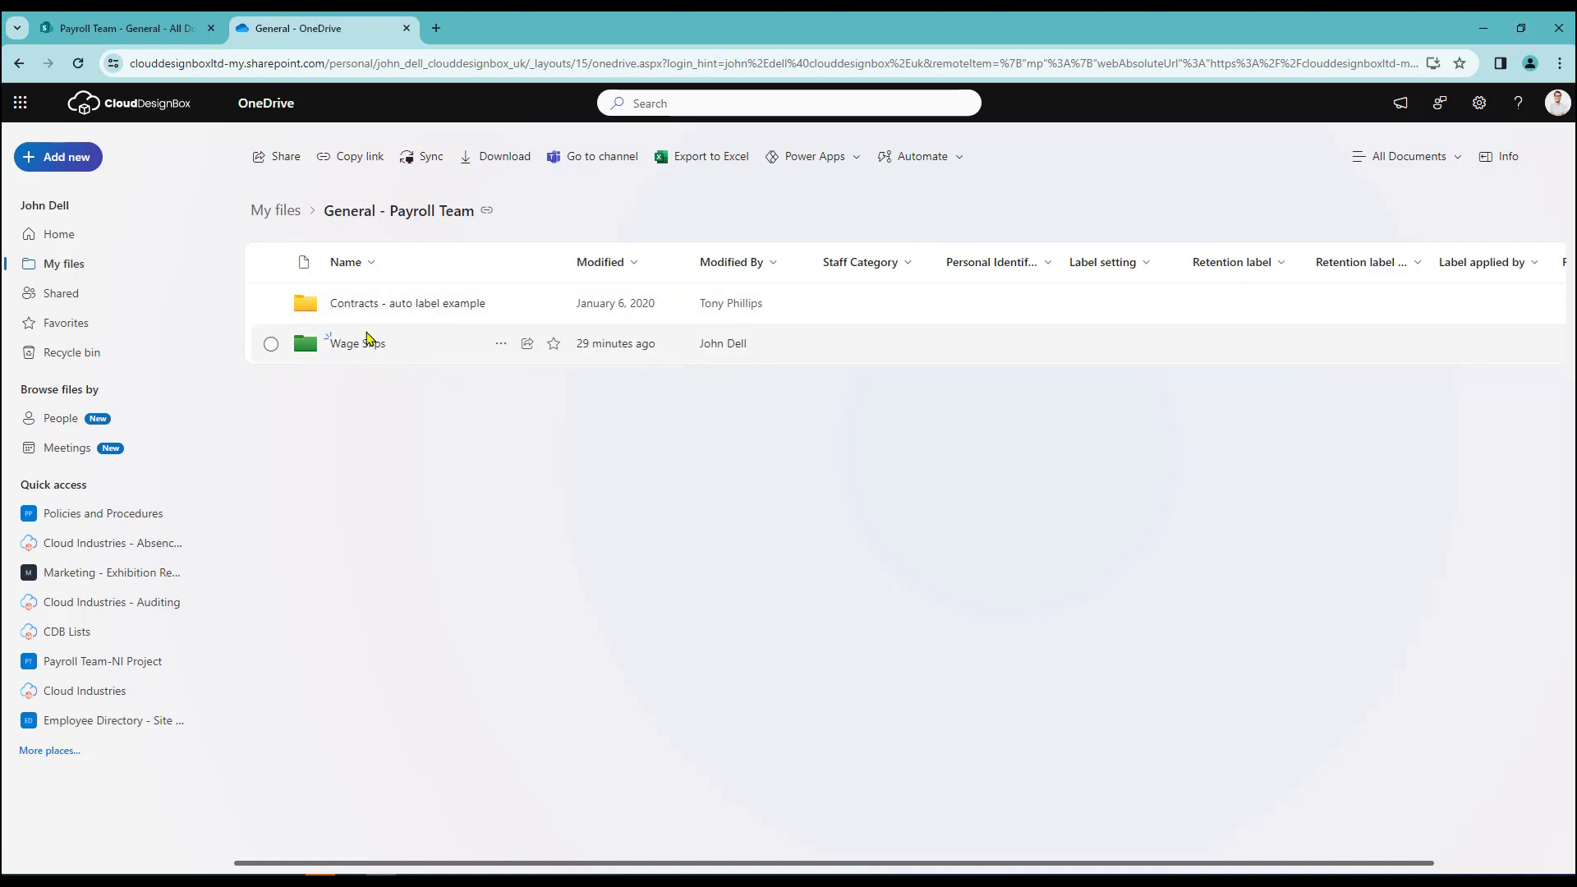
Create a new purple folder named 'Latest payroll' in the shortcut
click(66, 157)
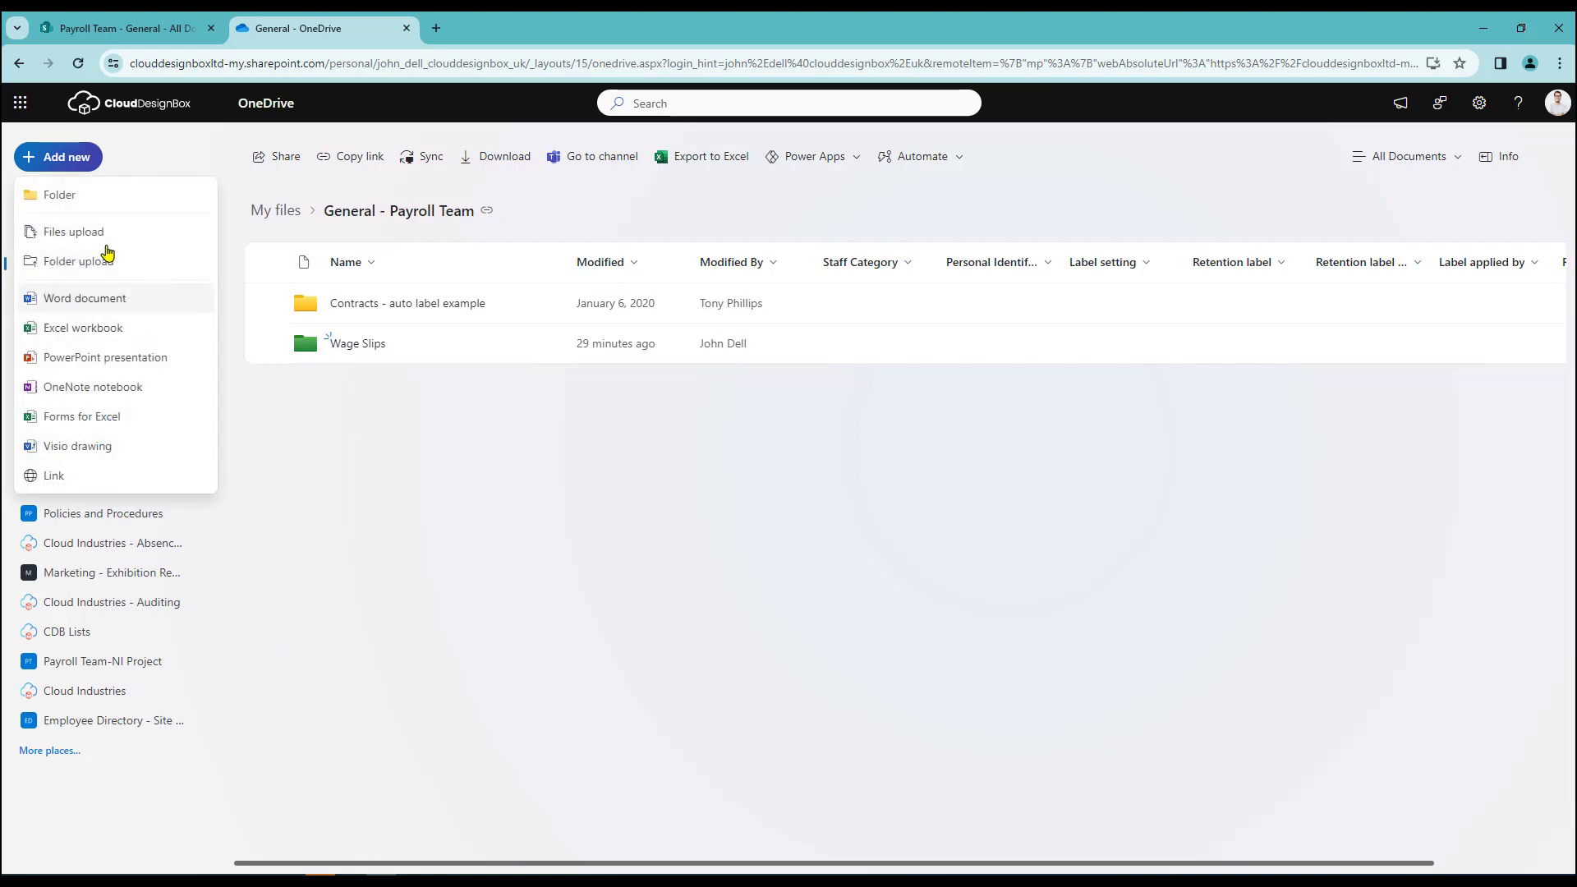
click(58, 194)
text(Latest payroll)
click(898, 496)
click(845, 584)
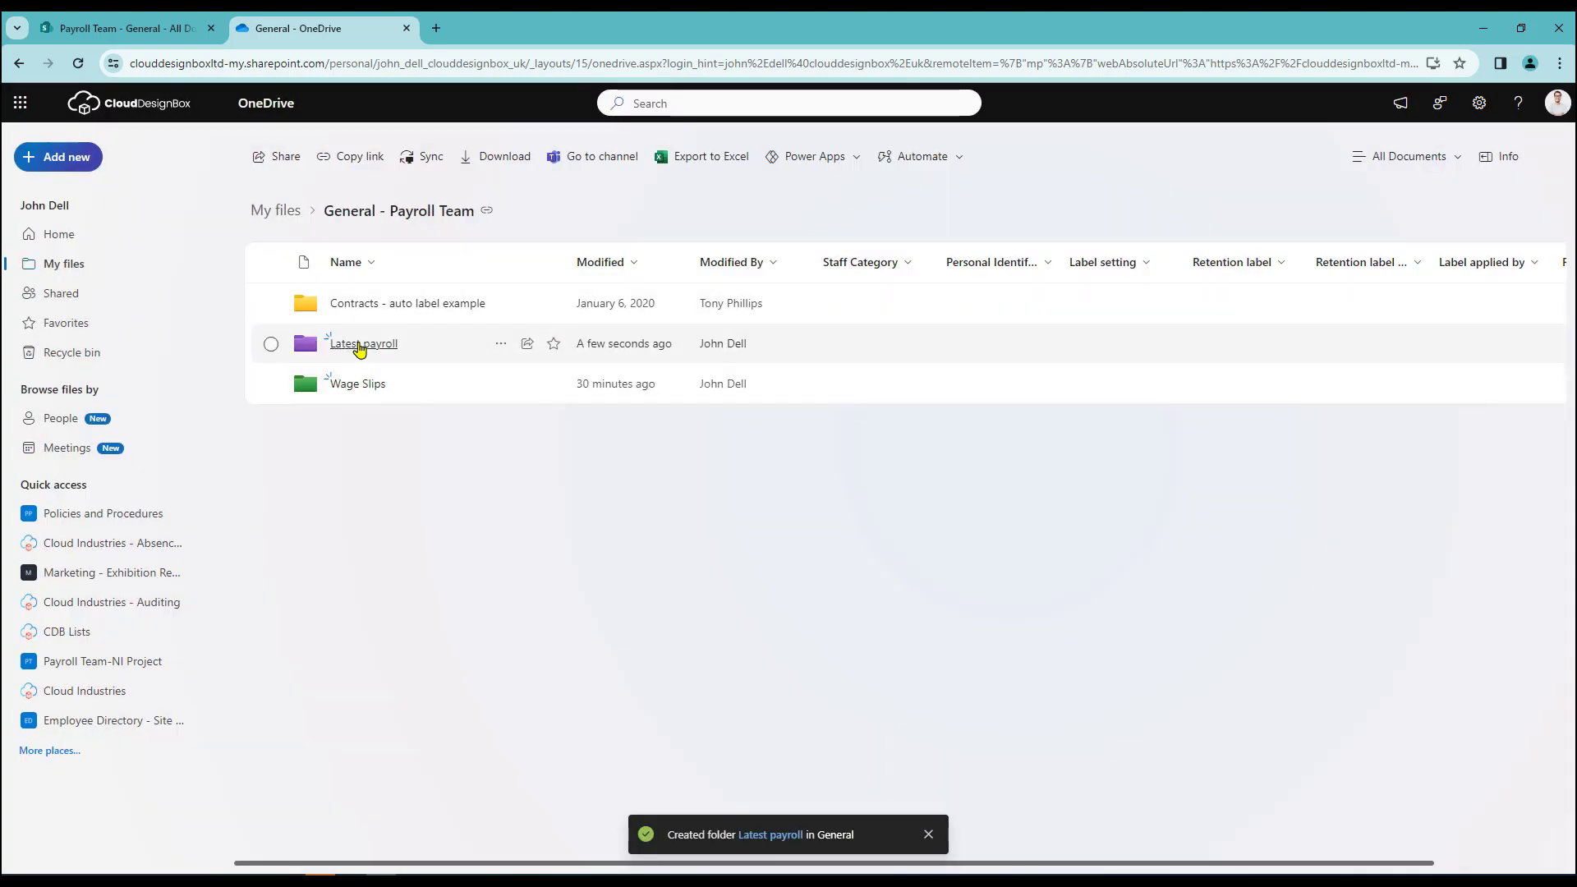
click(72, 174)
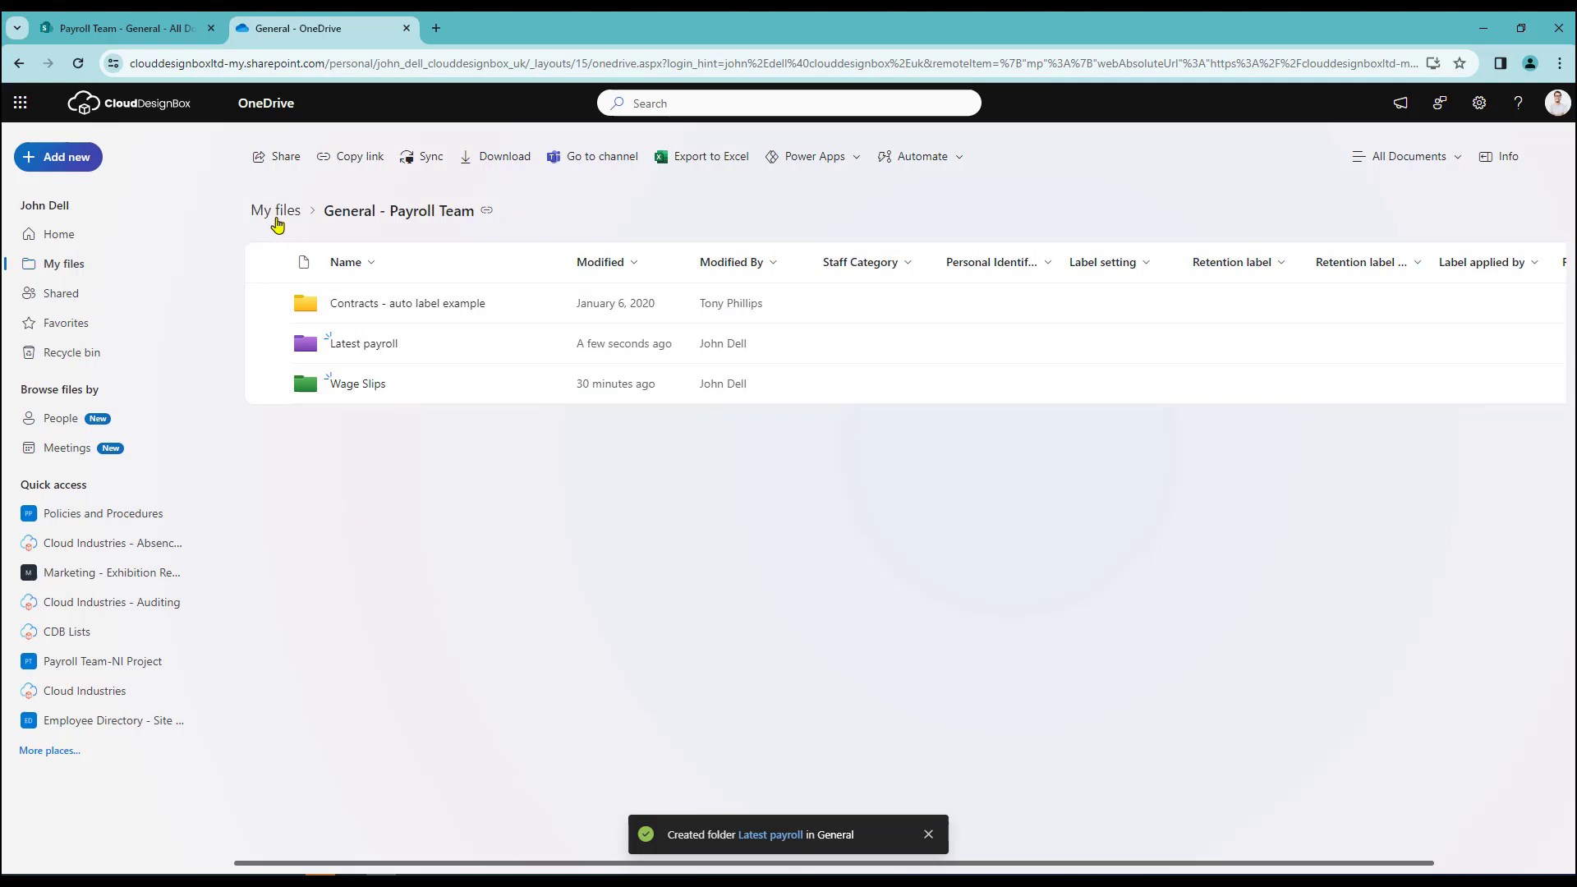
Return to My files and delete the General - Payroll Team shortcut
click(275, 212)
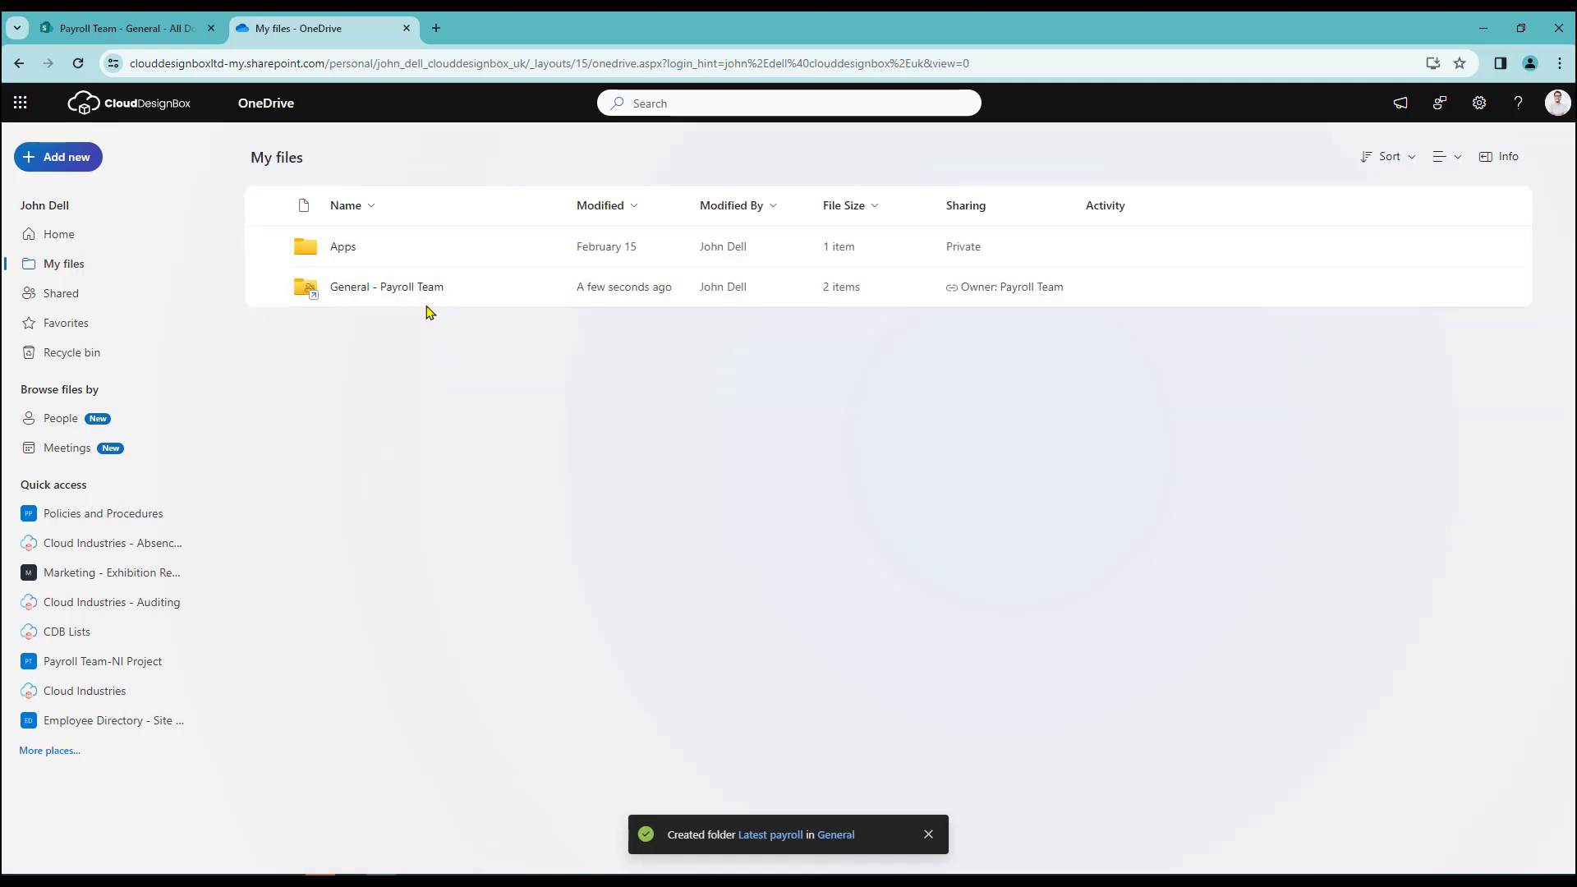
click(271, 288)
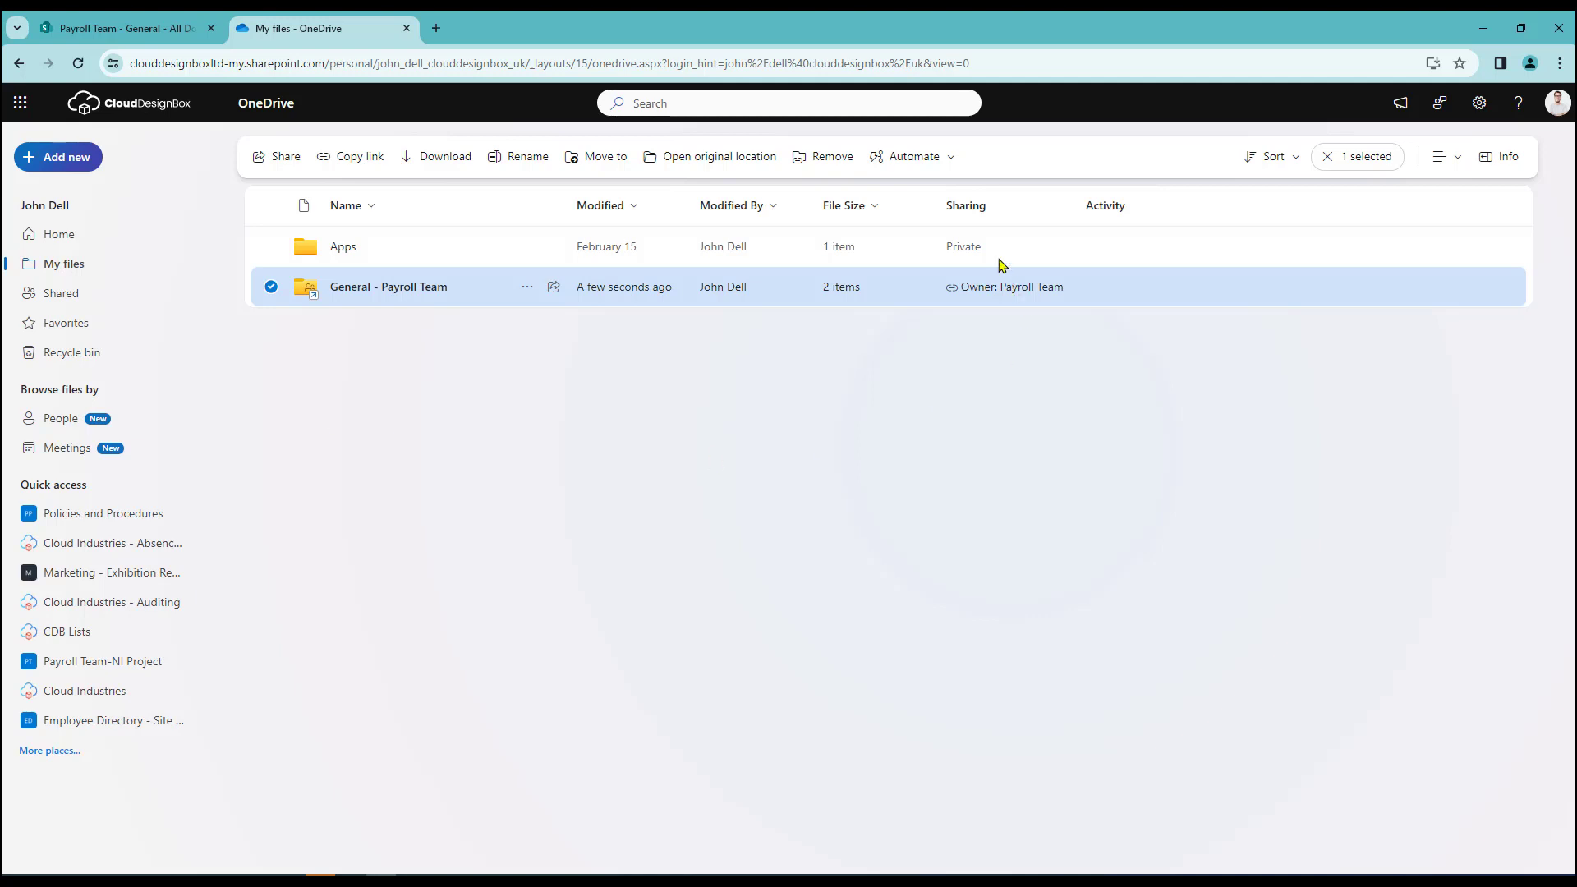
click(816, 161)
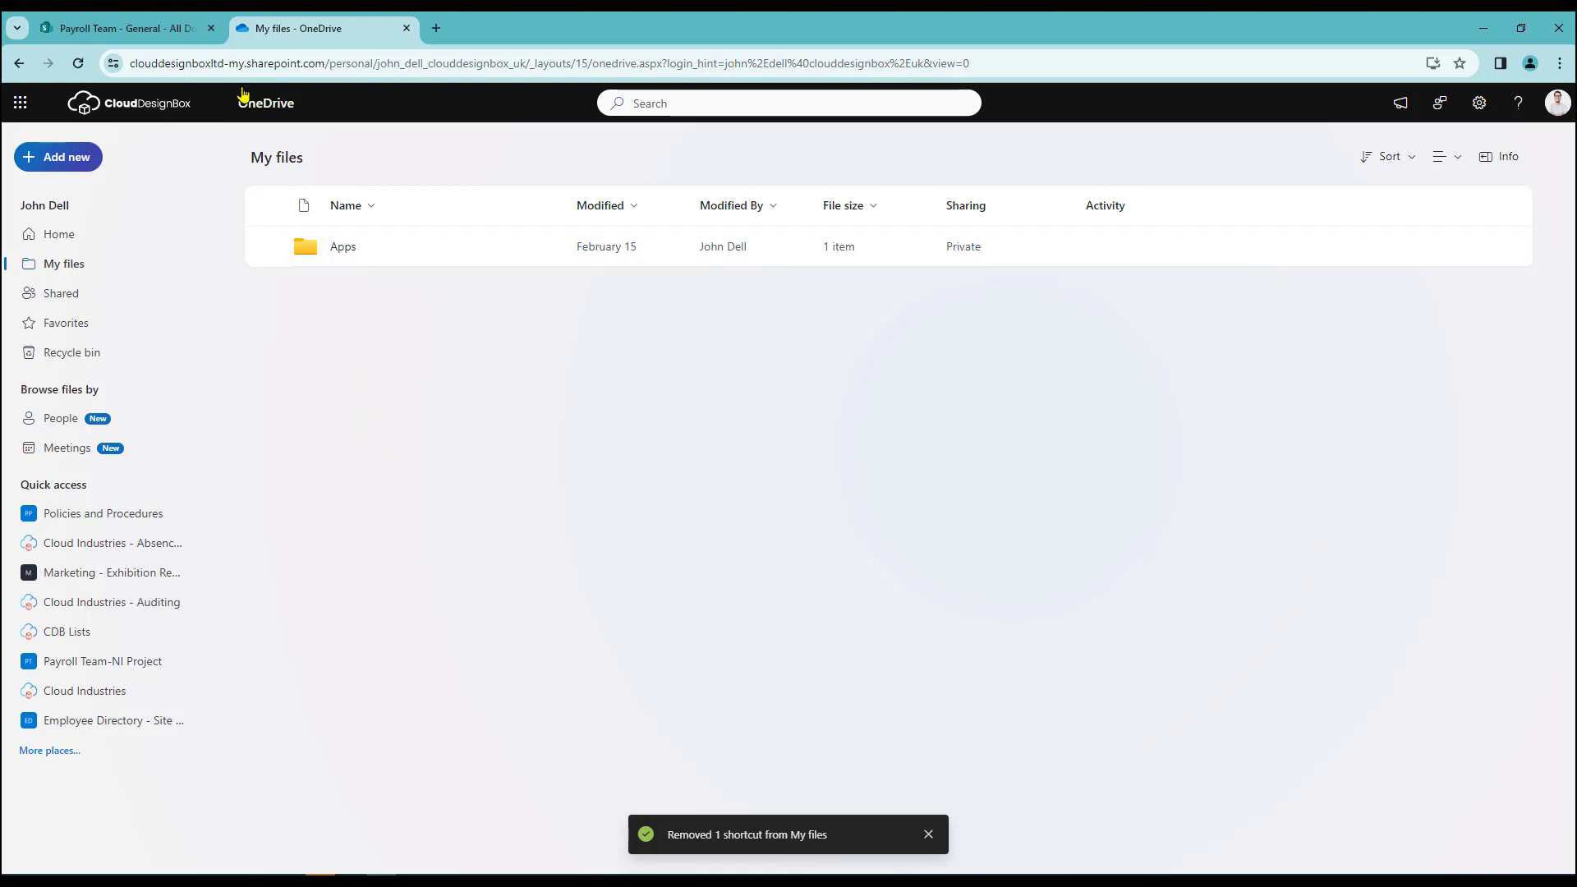
Close the OneDrive tab to return to the SharePoint General folder
click(406, 28)
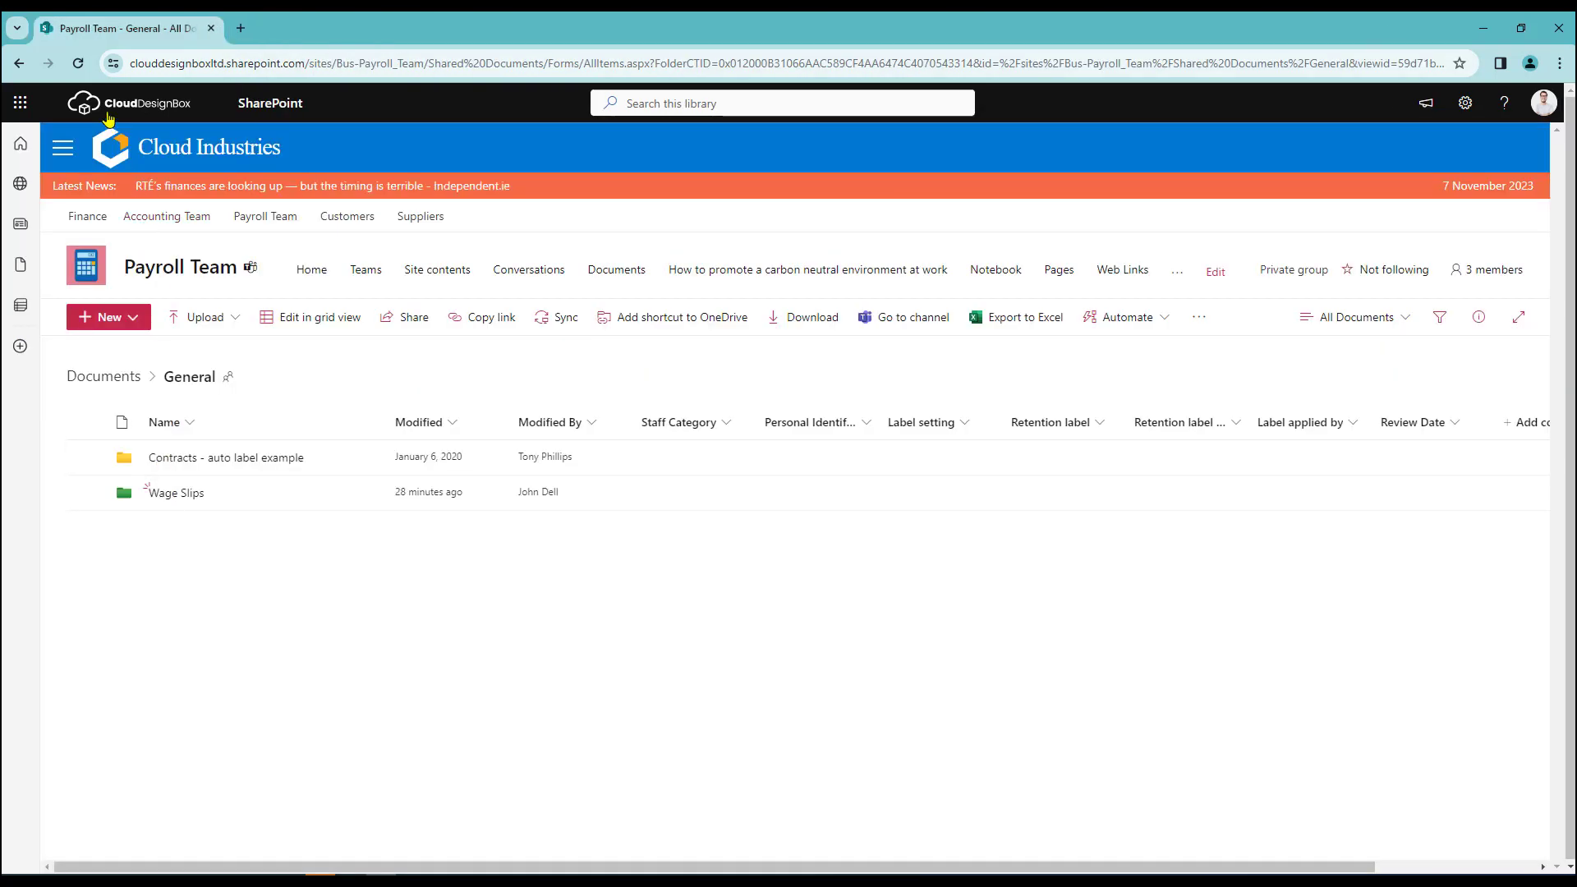